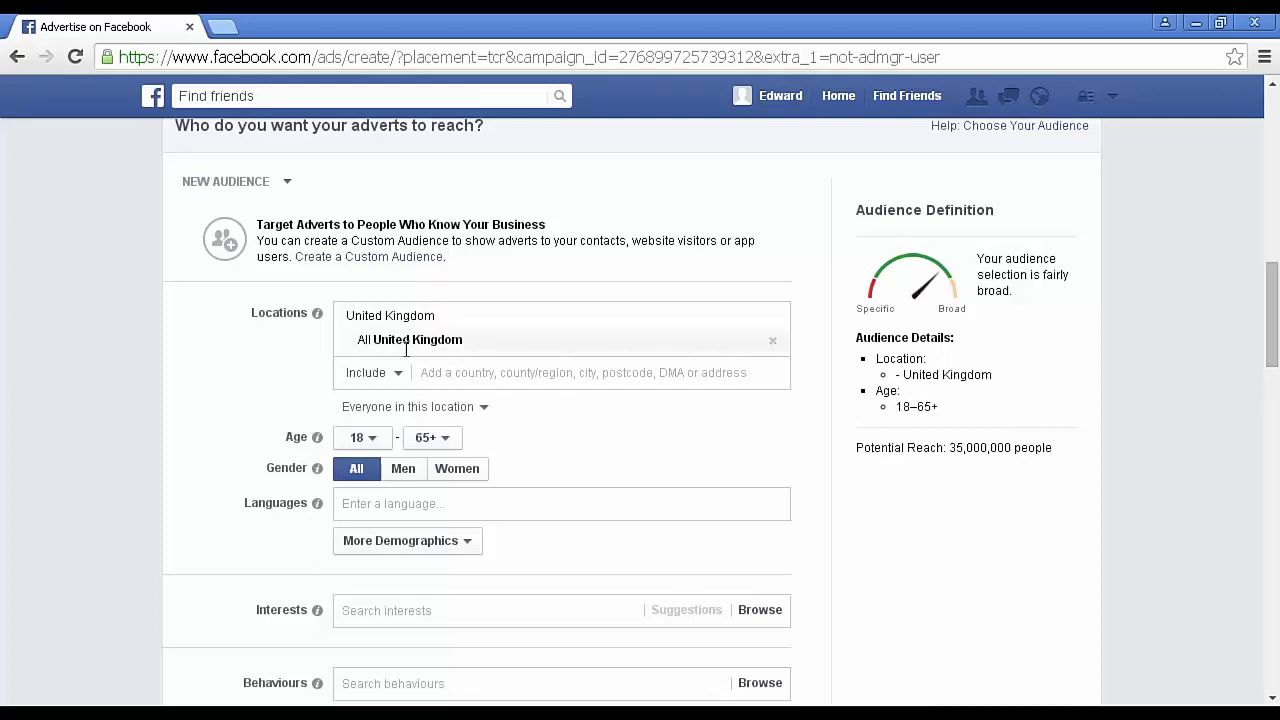
Set the audience location to London, England, United Kingdom
{"action": "left_click", "coordinate": [451, 373]}
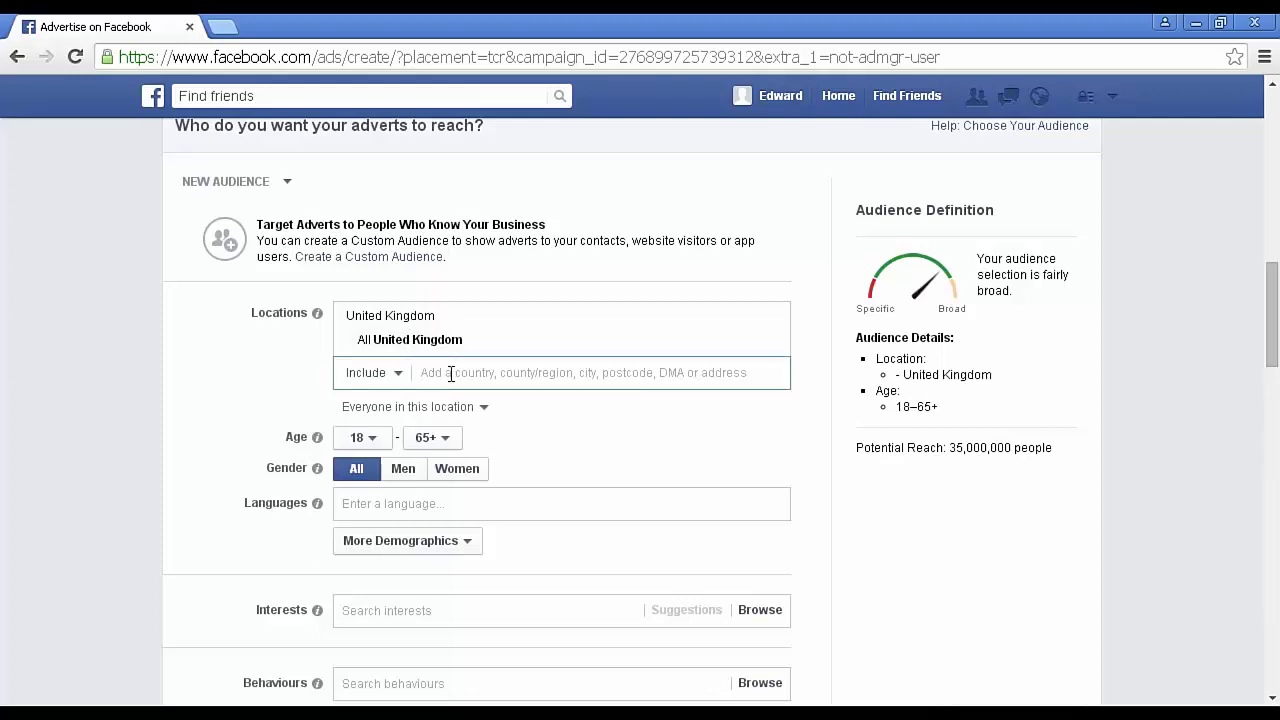
{"action": "type", "text": "Lo"}
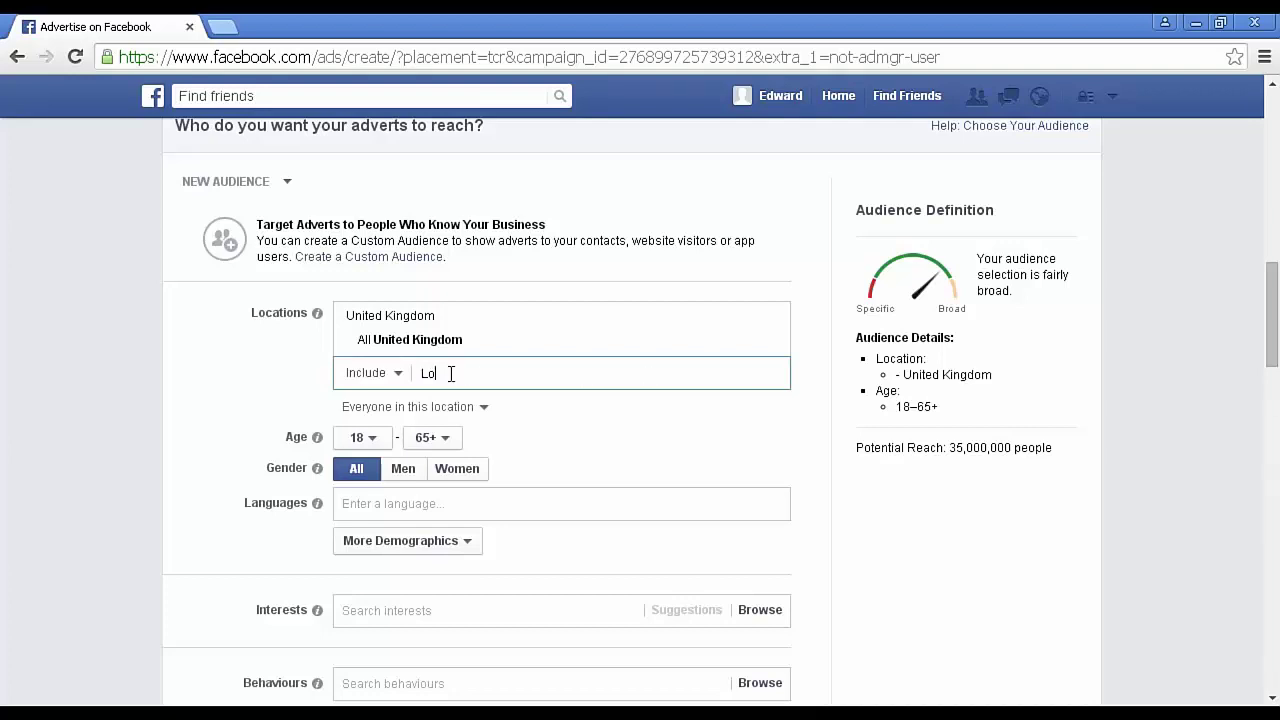
{"action": "type", "text": "ndon"}
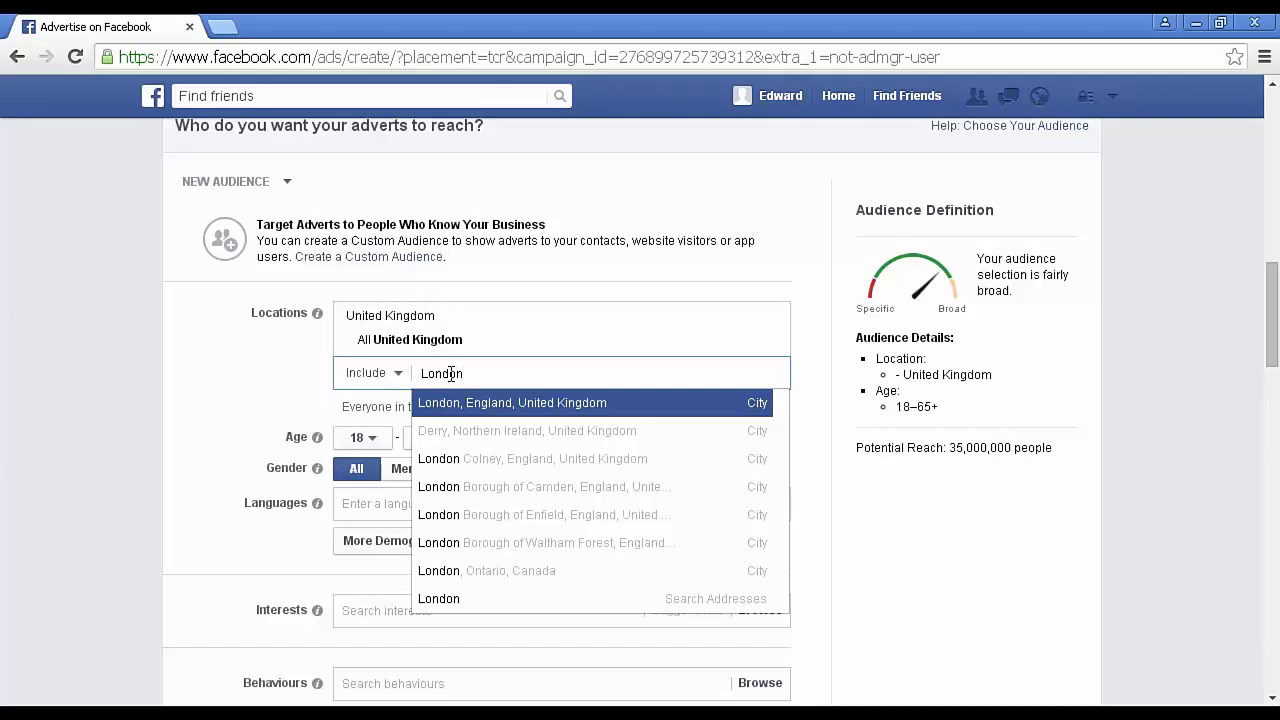
{"action": "left_click", "coordinate": [611, 402]}
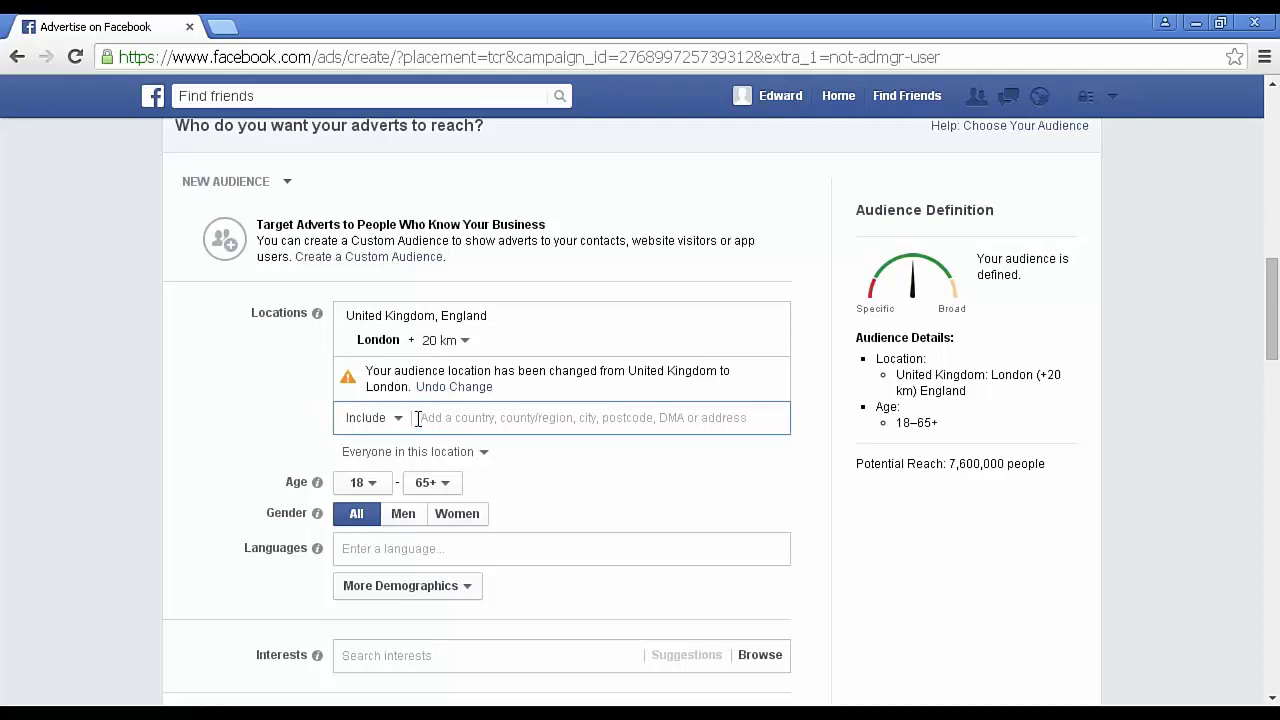
Limit the London targeting to people who live in this location
{"action": "left_click", "coordinate": [484, 455]}
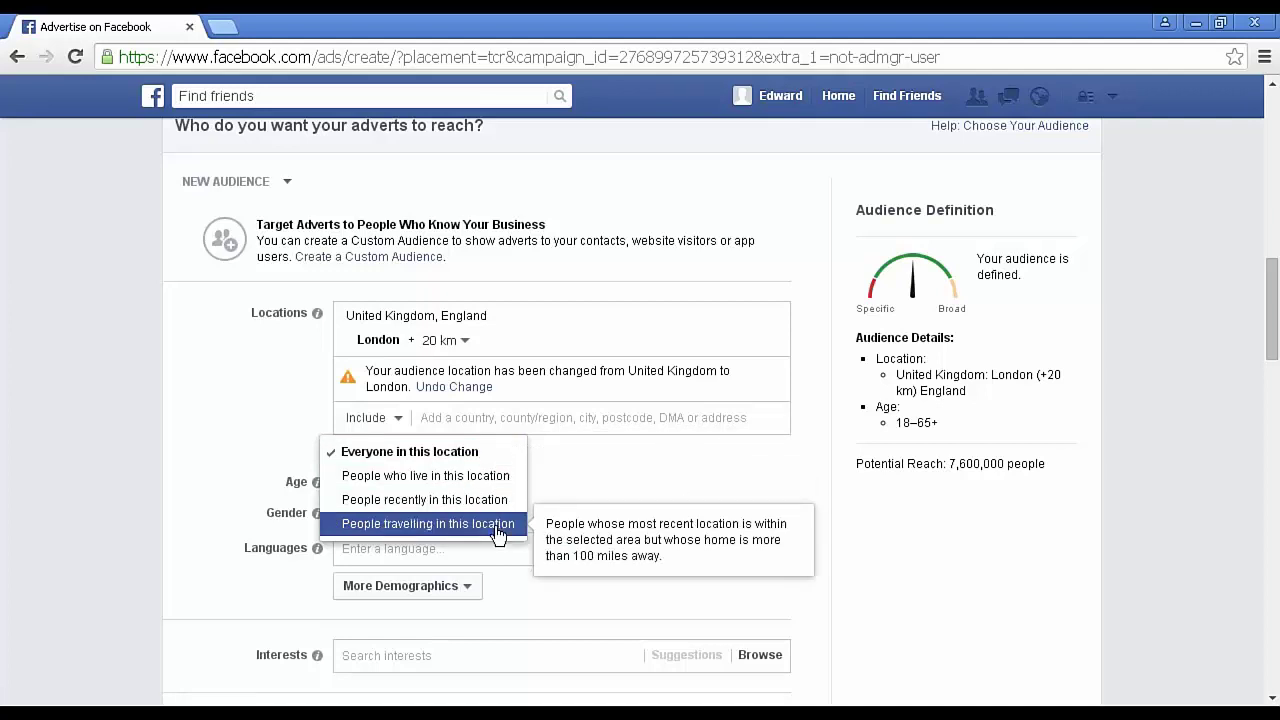
{"action": "left_click", "coordinate": [487, 476]}
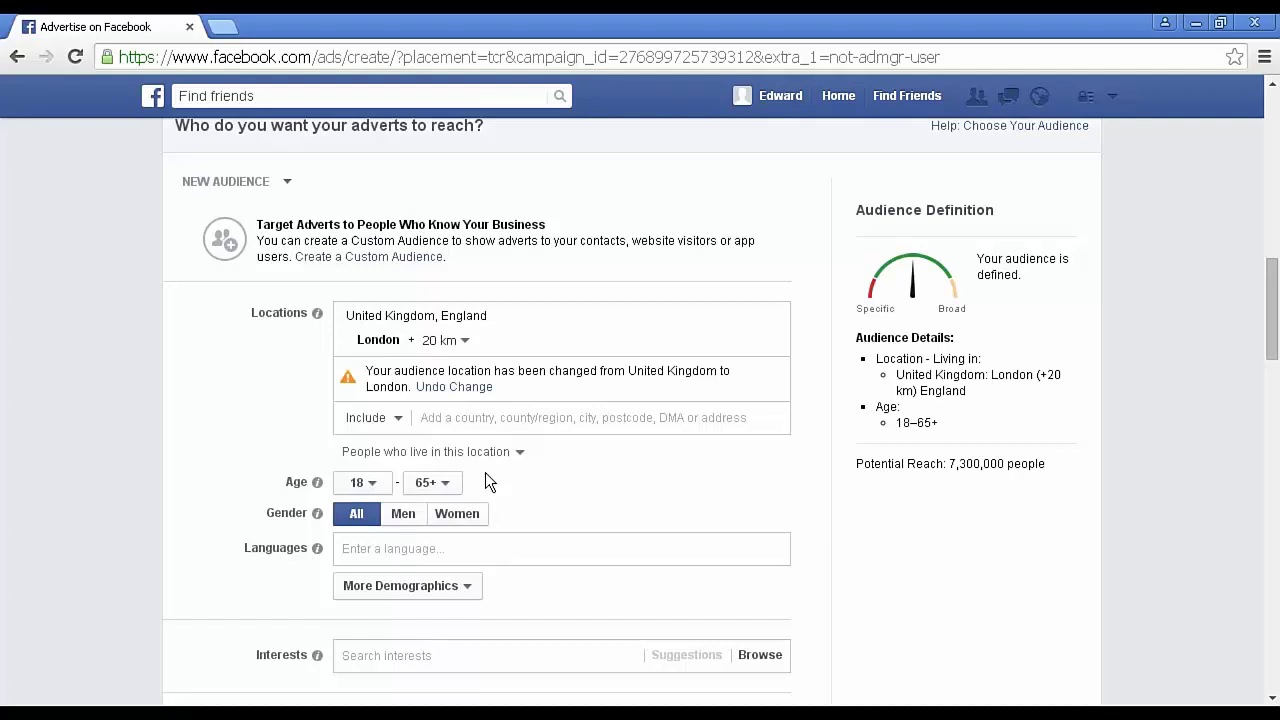
{"action": "left_click", "coordinate": [424, 416]}
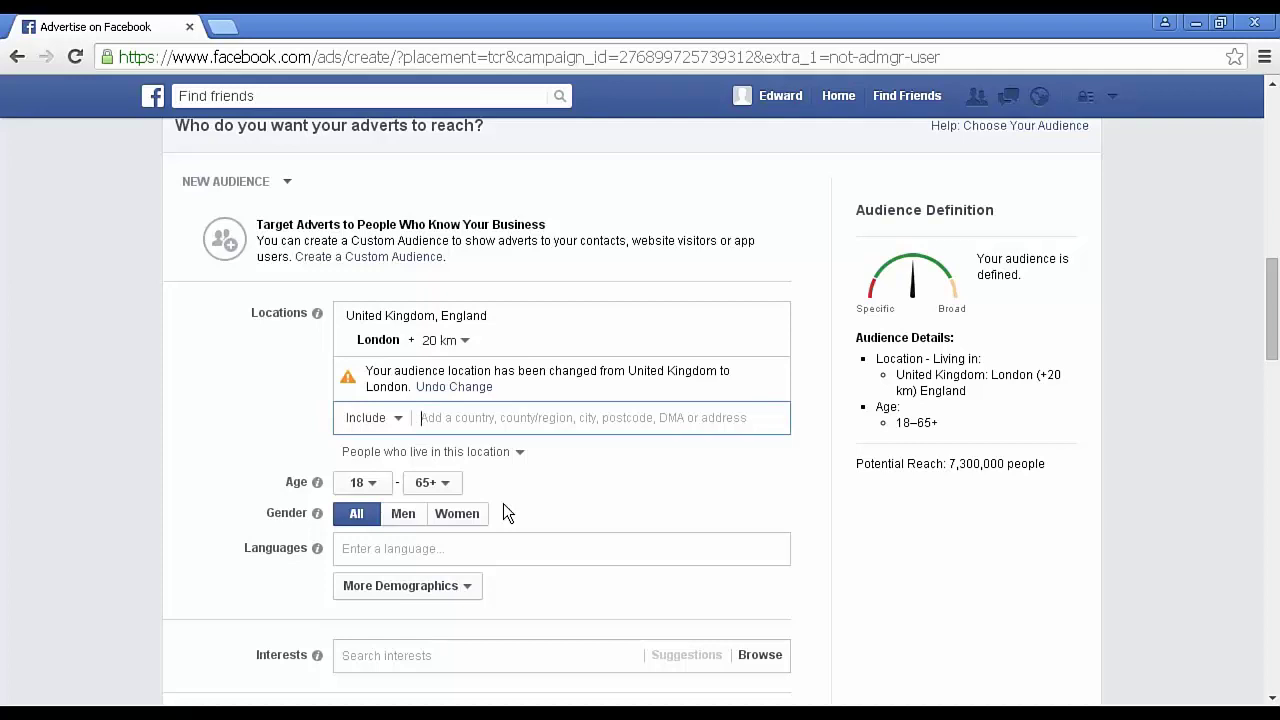
Restrict the audience to men and set the maximum age to 30
{"action": "left_click", "coordinate": [404, 514]}
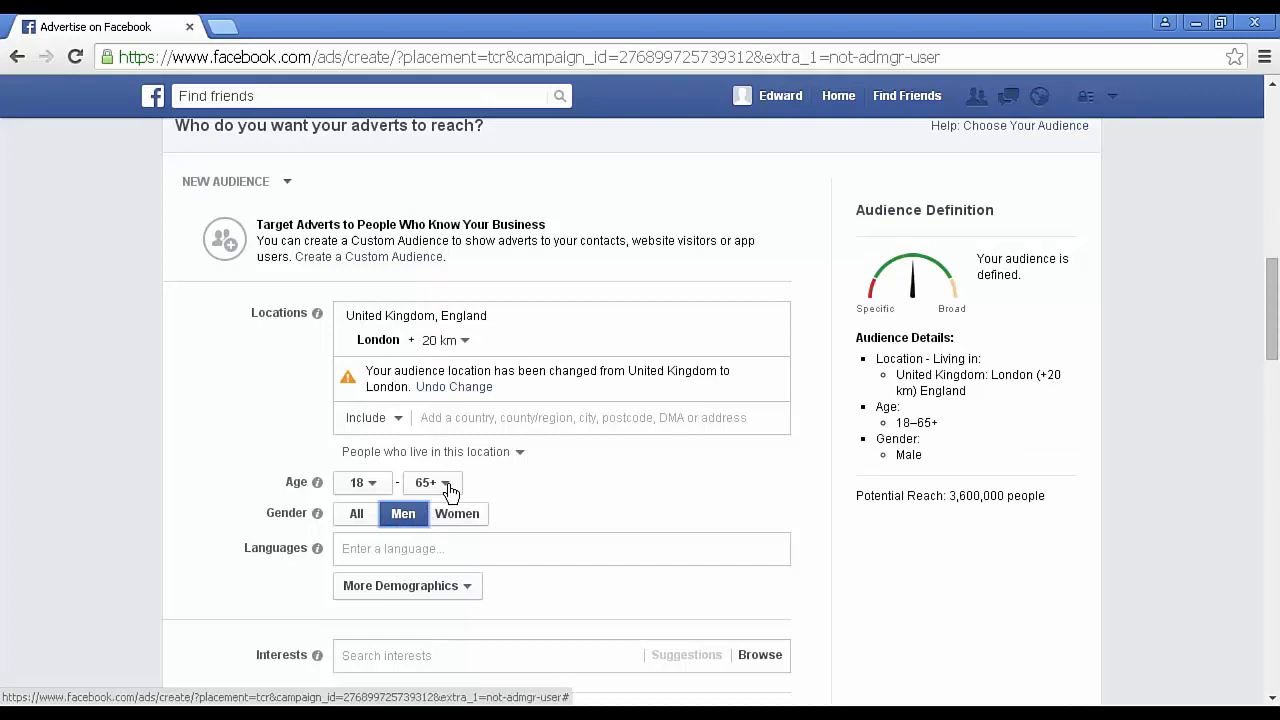
{"action": "left_click", "coordinate": [449, 488]}
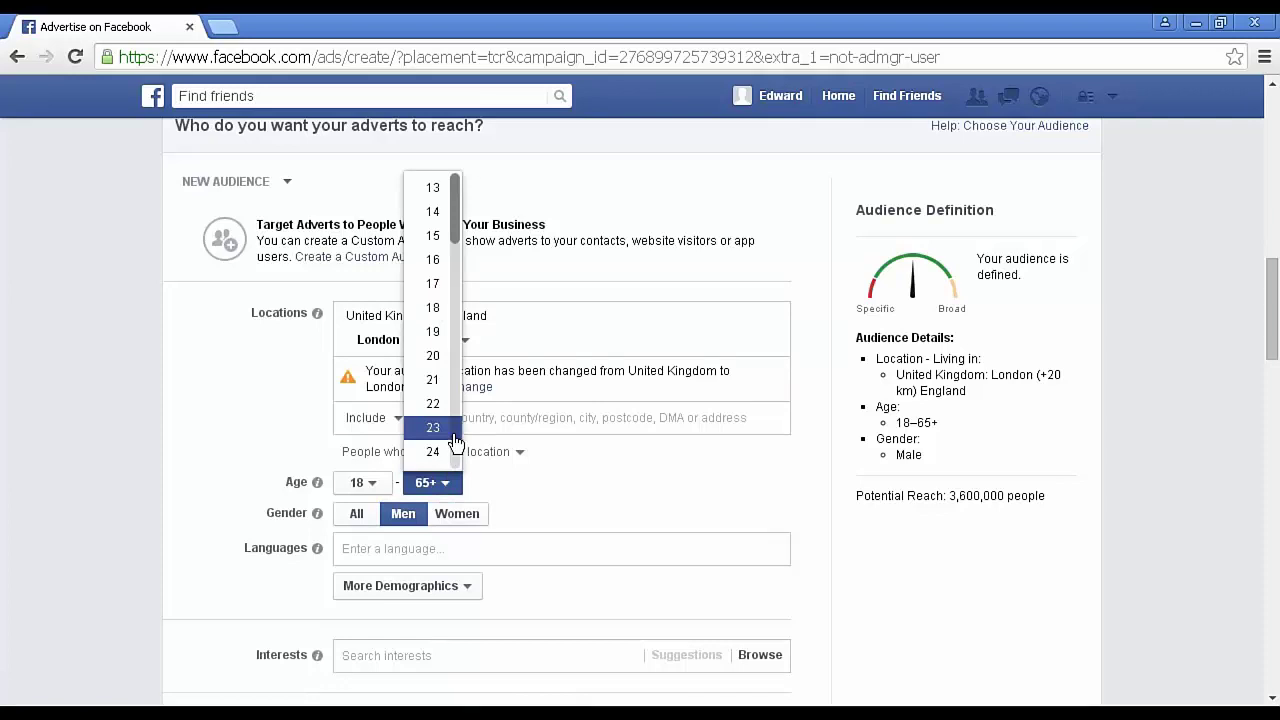
{"action": "left_click", "coordinate": [457, 252]}
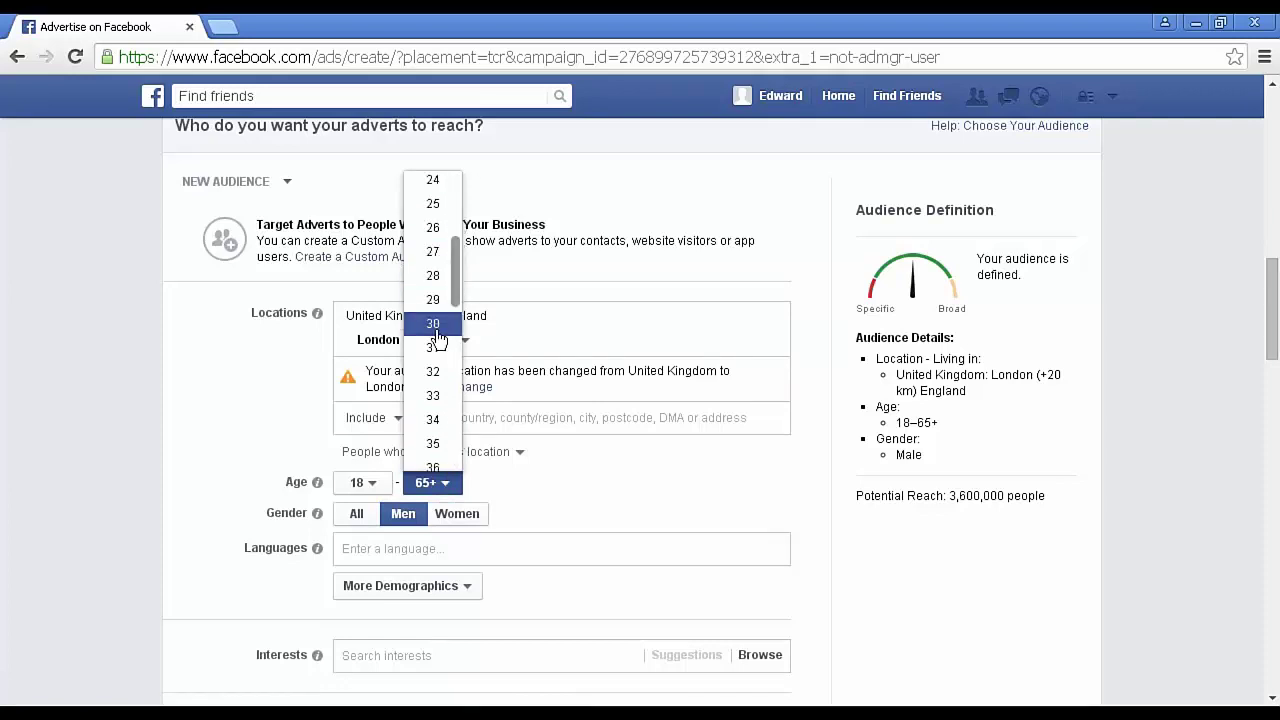
{"action": "left_click", "coordinate": [435, 326]}
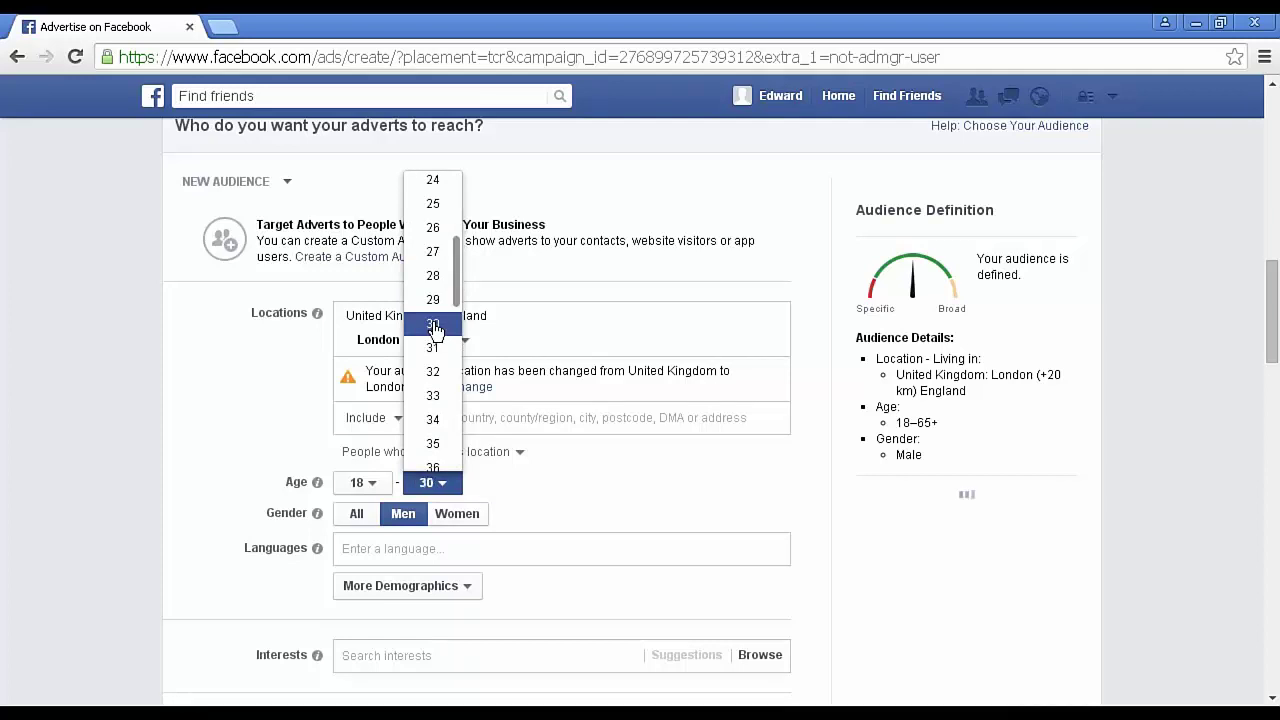
Add English (UK) as the audience language
{"action": "left_click", "coordinate": [406, 550]}
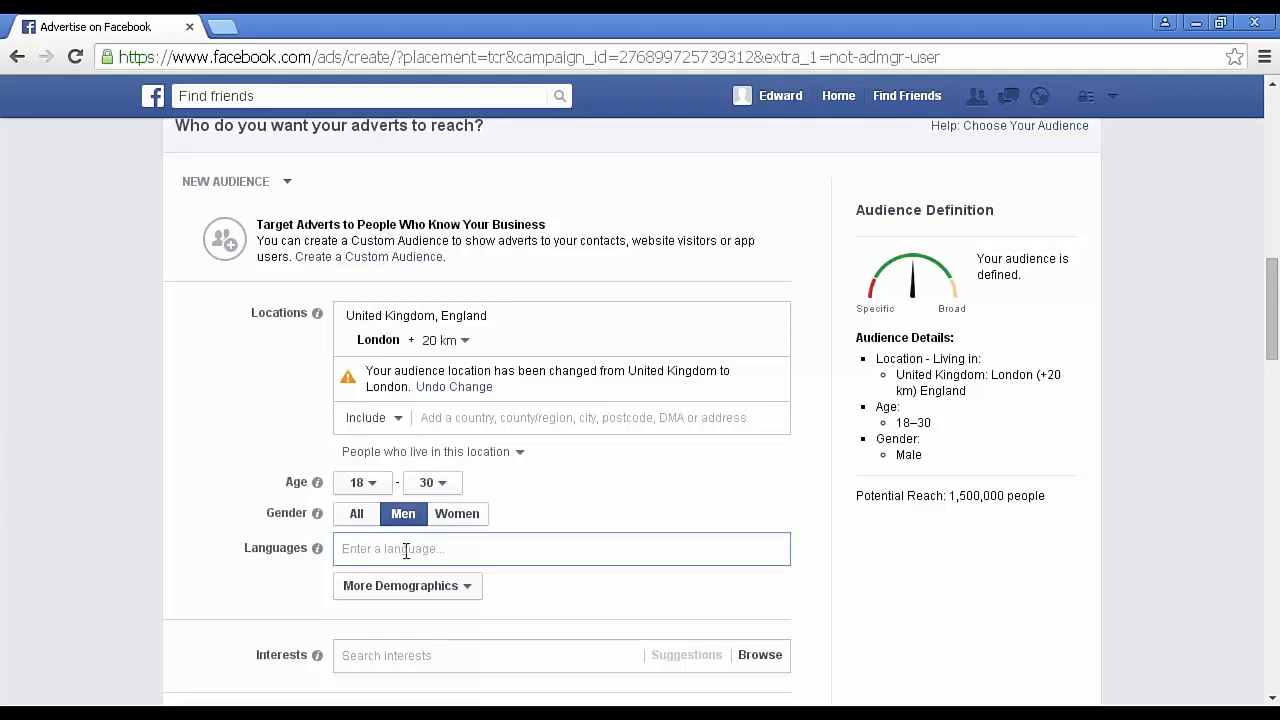
{"action": "type", "text": "English"}
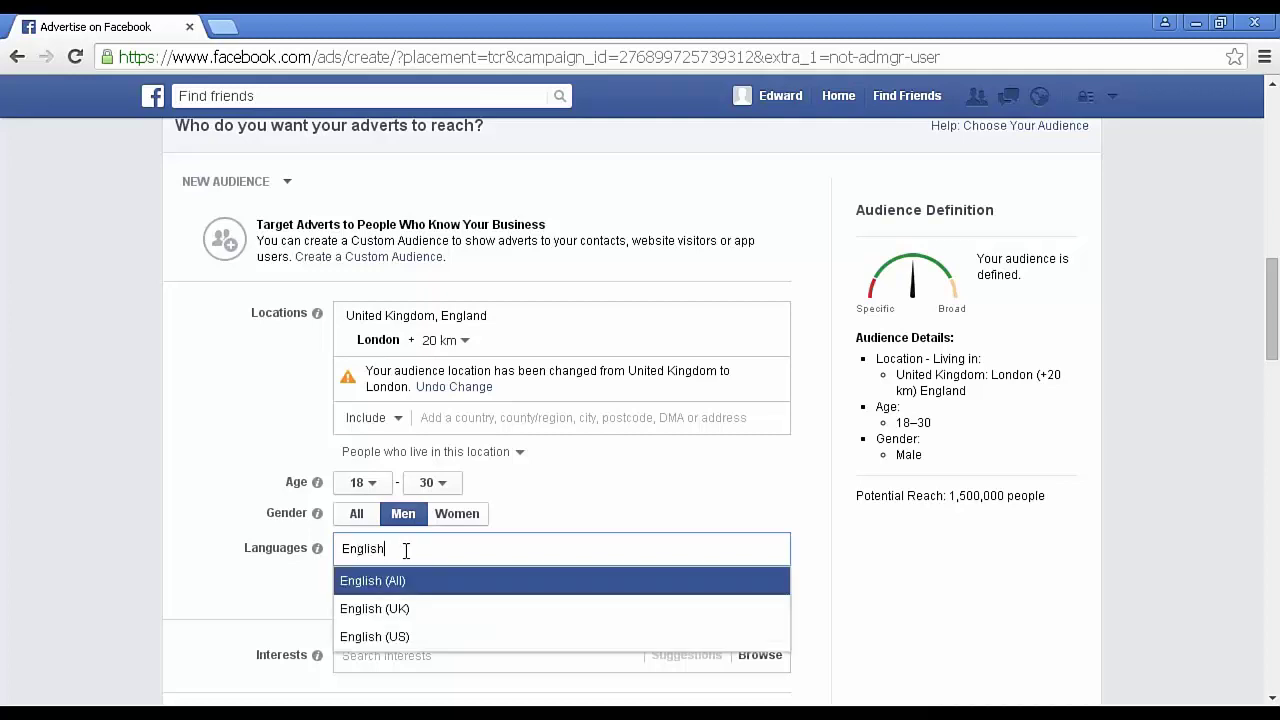
{"action": "left_click", "coordinate": [392, 614]}
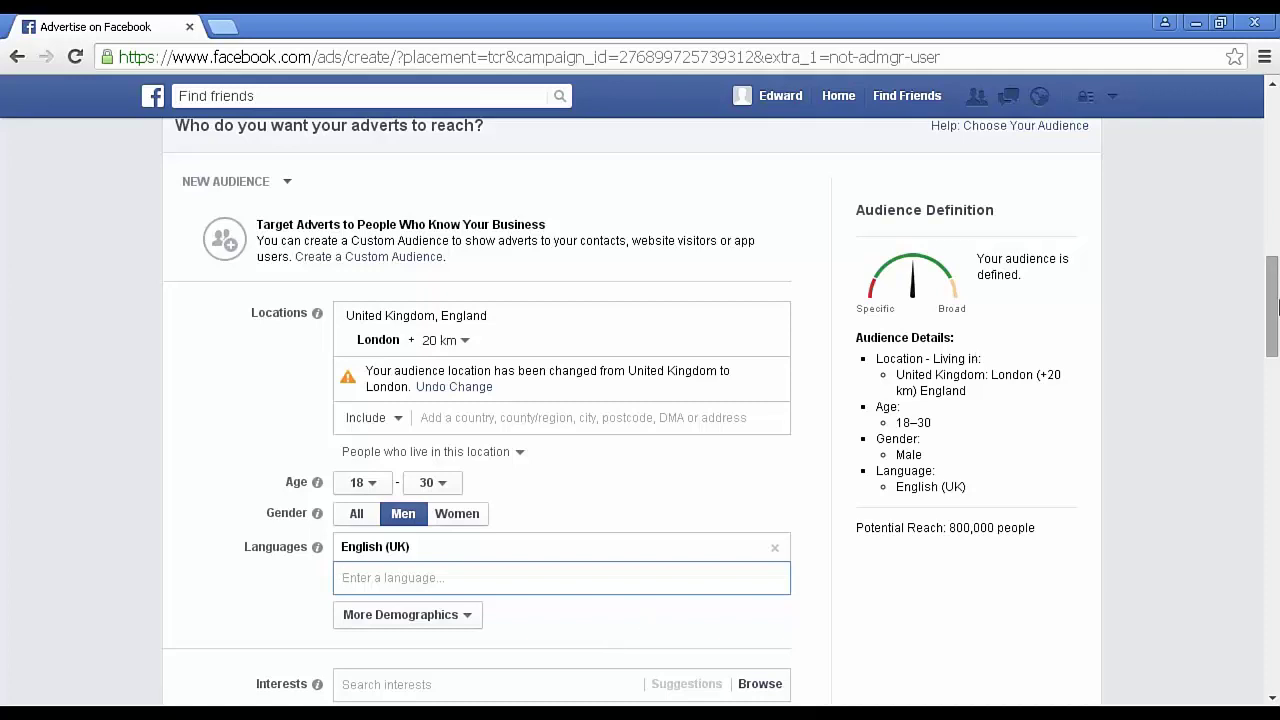
Examine the additional demographic categories, such as relationship, education, work, generation and parents, without selecting any
{"action": "scroll", "coordinate": [1277, 362], "scroll_direction": "down", "scroll_amount": 4}
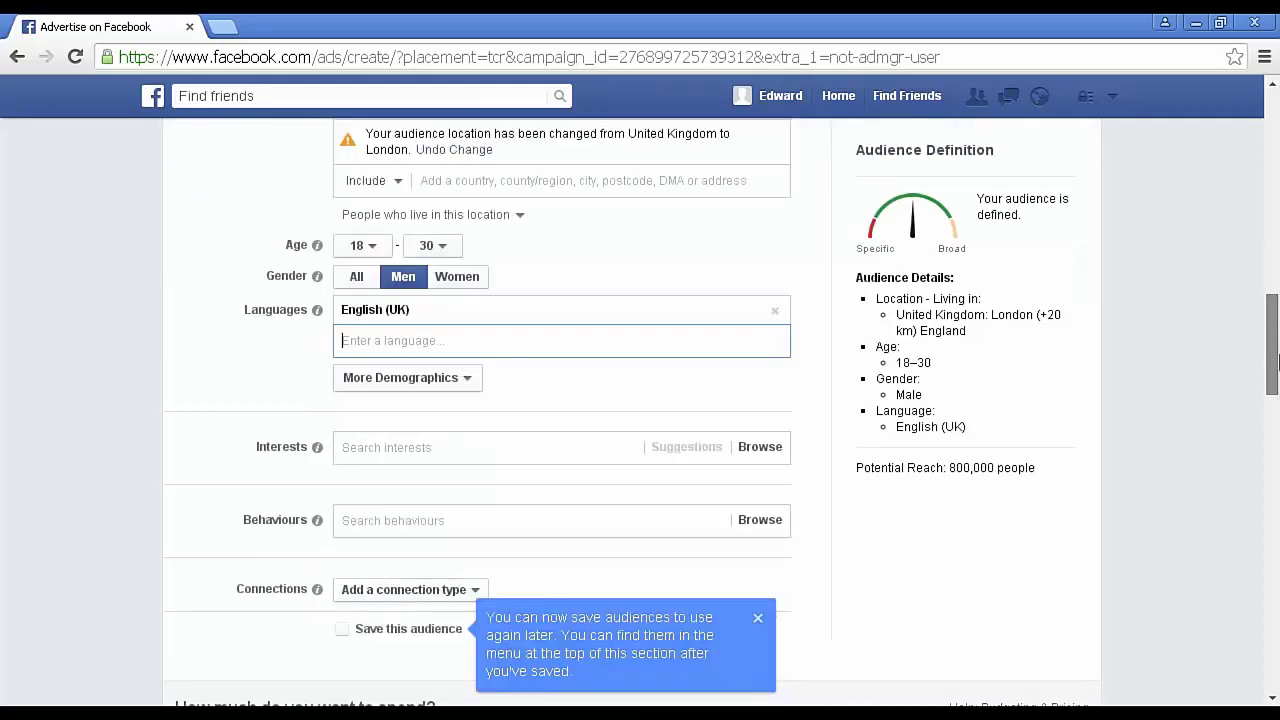
{"action": "scroll", "coordinate": [1274, 372], "scroll_direction": "down", "scroll_amount": 1}
{"action": "scroll", "coordinate": [1260, 355], "scroll_direction": "up", "scroll_amount": 1}
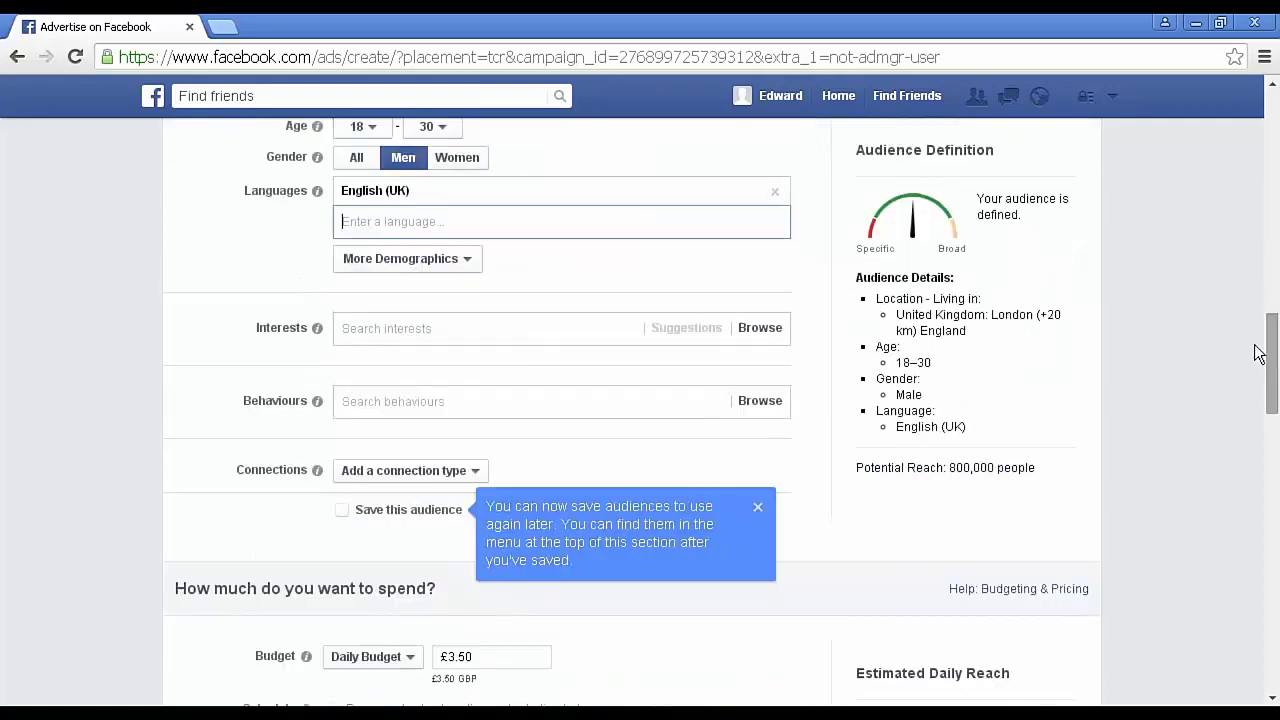
{"action": "left_click", "coordinate": [470, 262]}
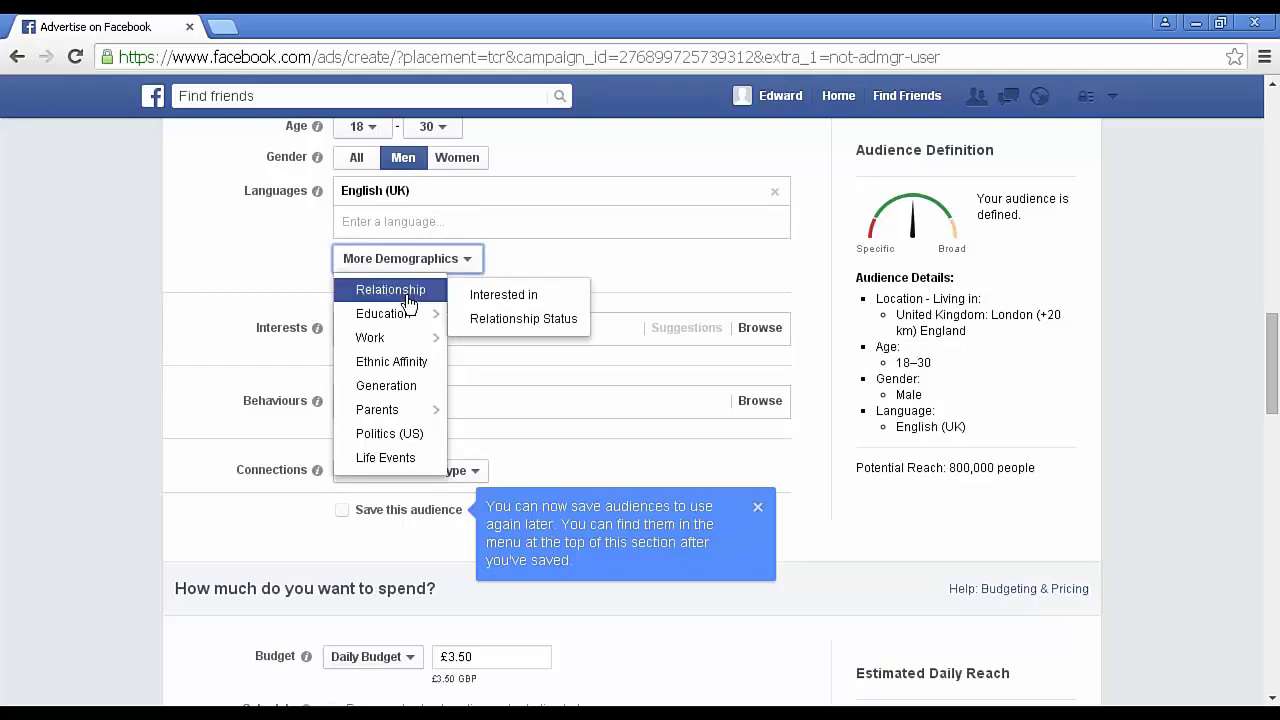
{"action": "mouse_move", "coordinate": [403, 321]}
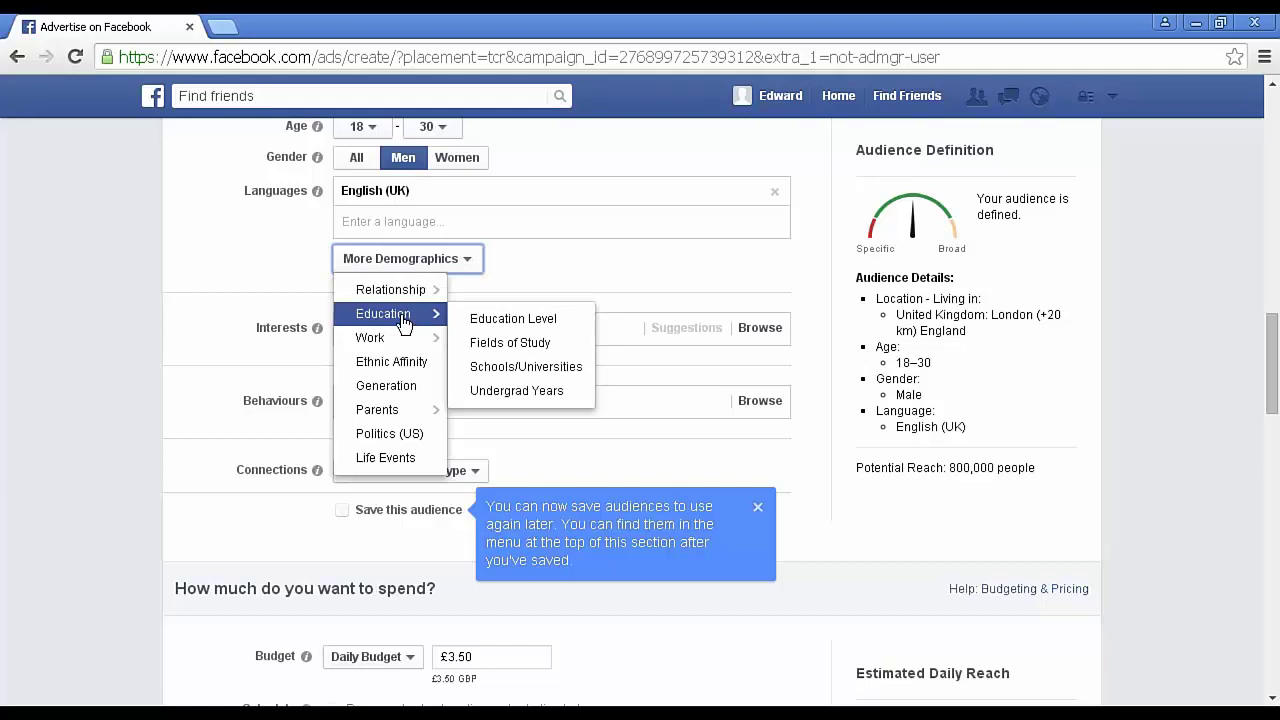
{"action": "mouse_move", "coordinate": [410, 343]}
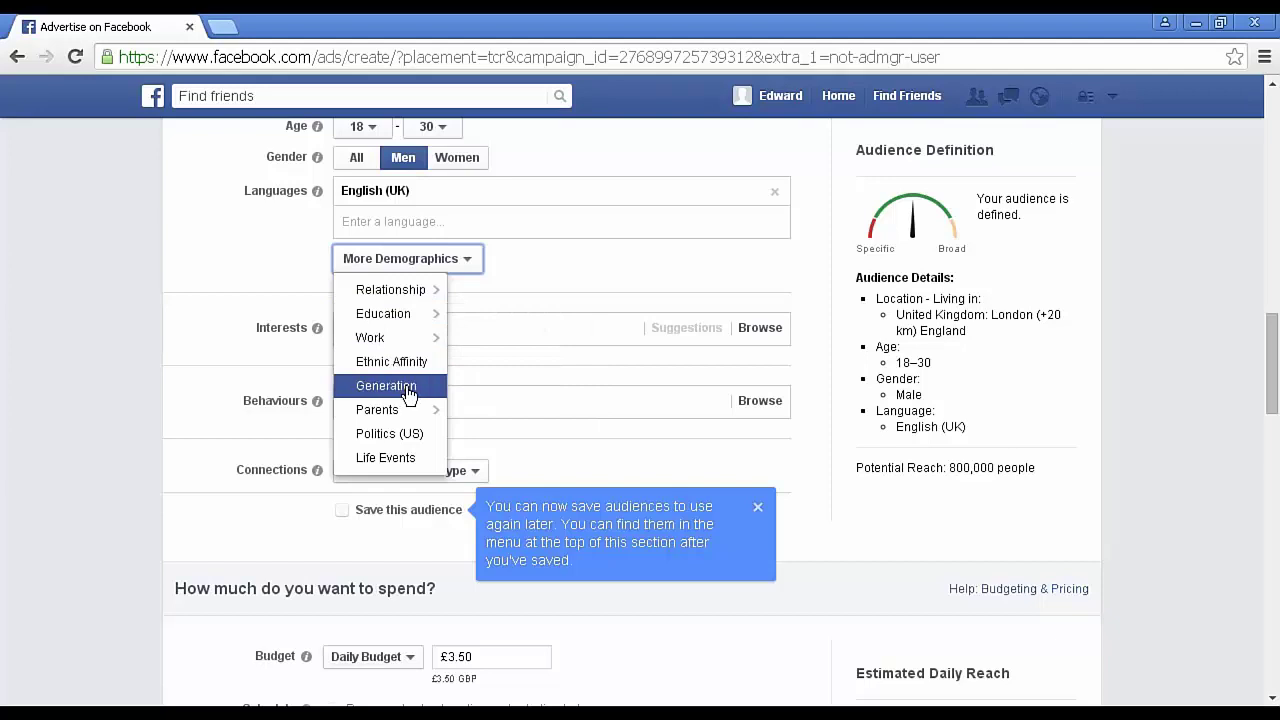
{"action": "mouse_move", "coordinate": [400, 418]}
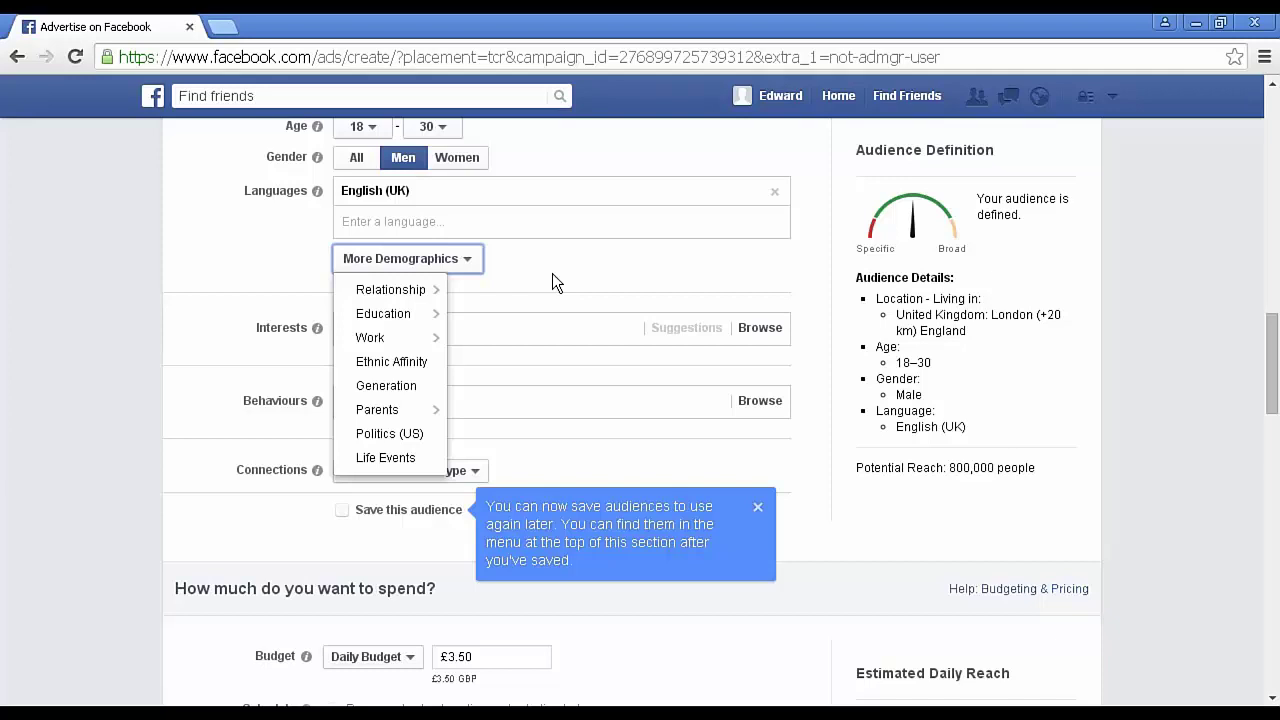
{"action": "left_click", "coordinate": [473, 262]}
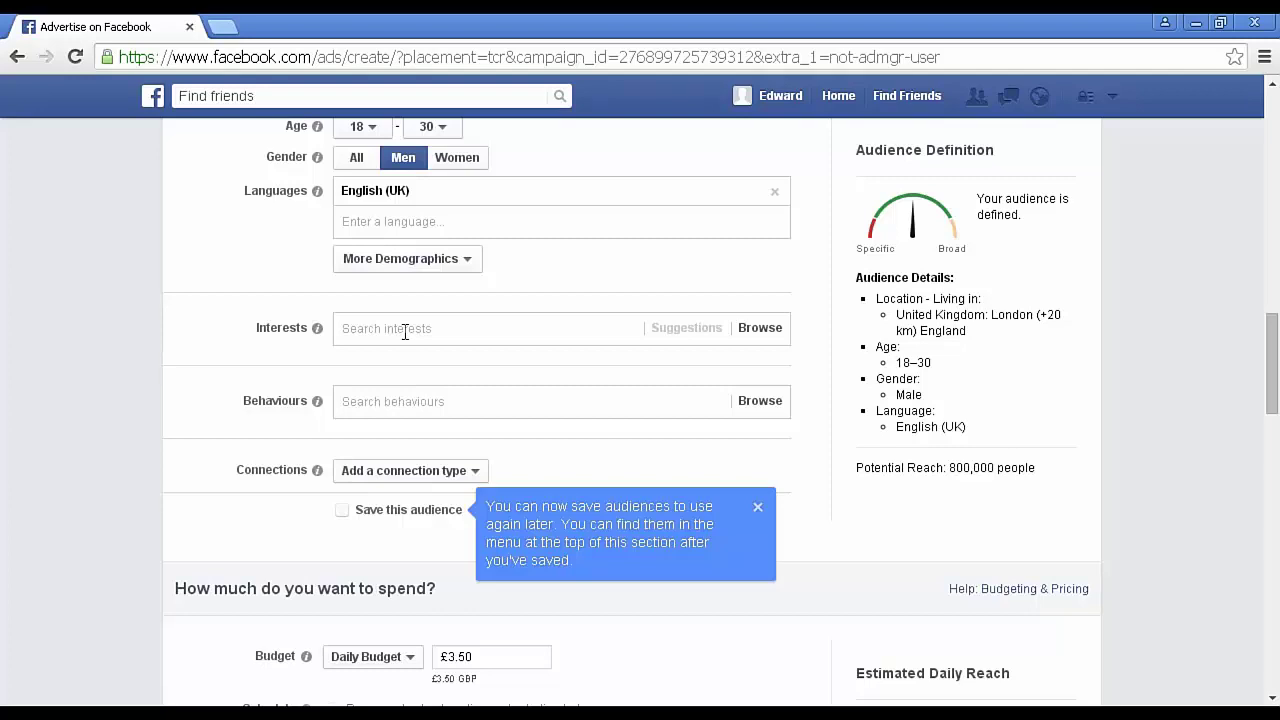
Browse the interest categories and add all of Hobbies and activities to the audience interests
{"action": "left_click", "coordinate": [766, 335]}
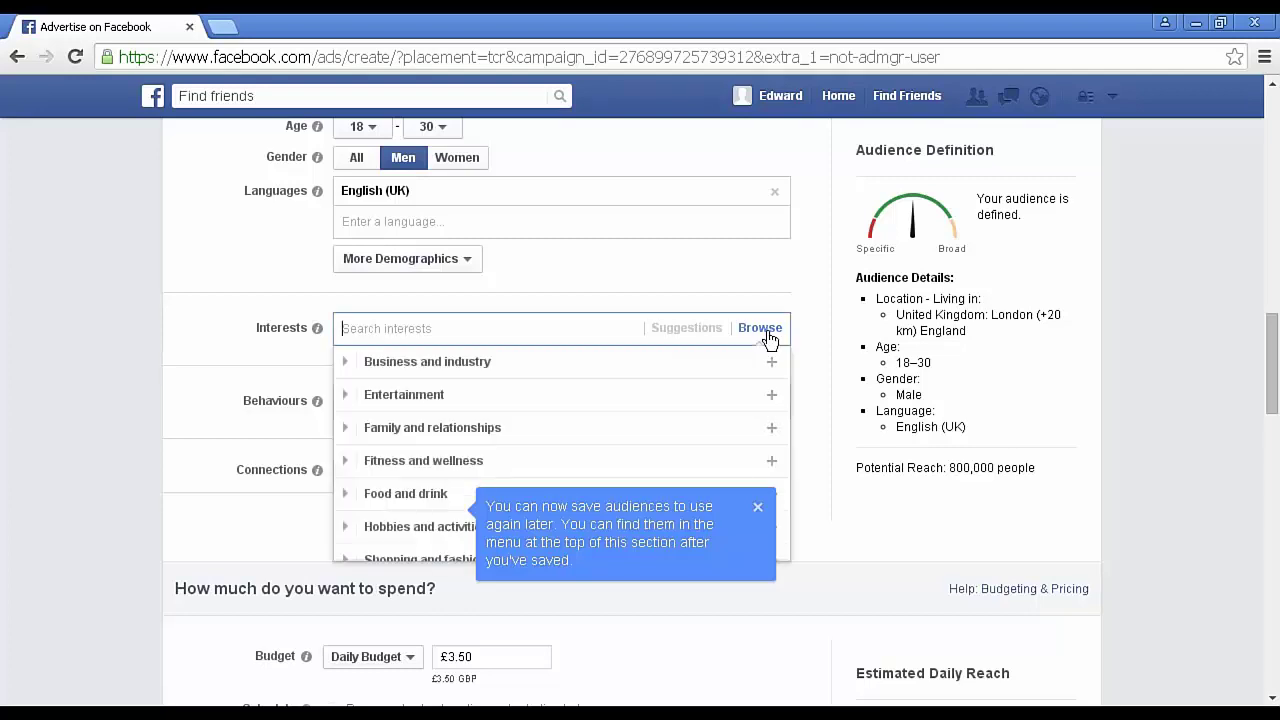
{"action": "mouse_move", "coordinate": [764, 356]}
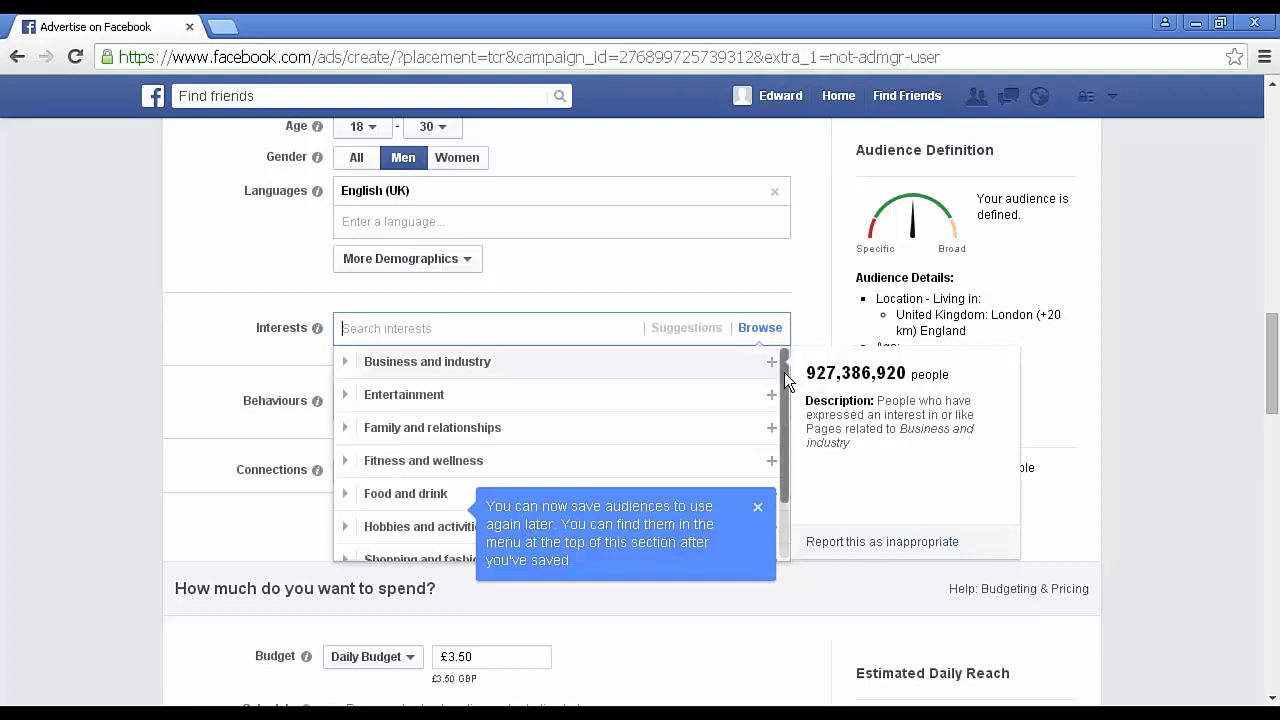
{"action": "scroll", "coordinate": [776, 456], "scroll_direction": "down", "scroll_amount": 2}
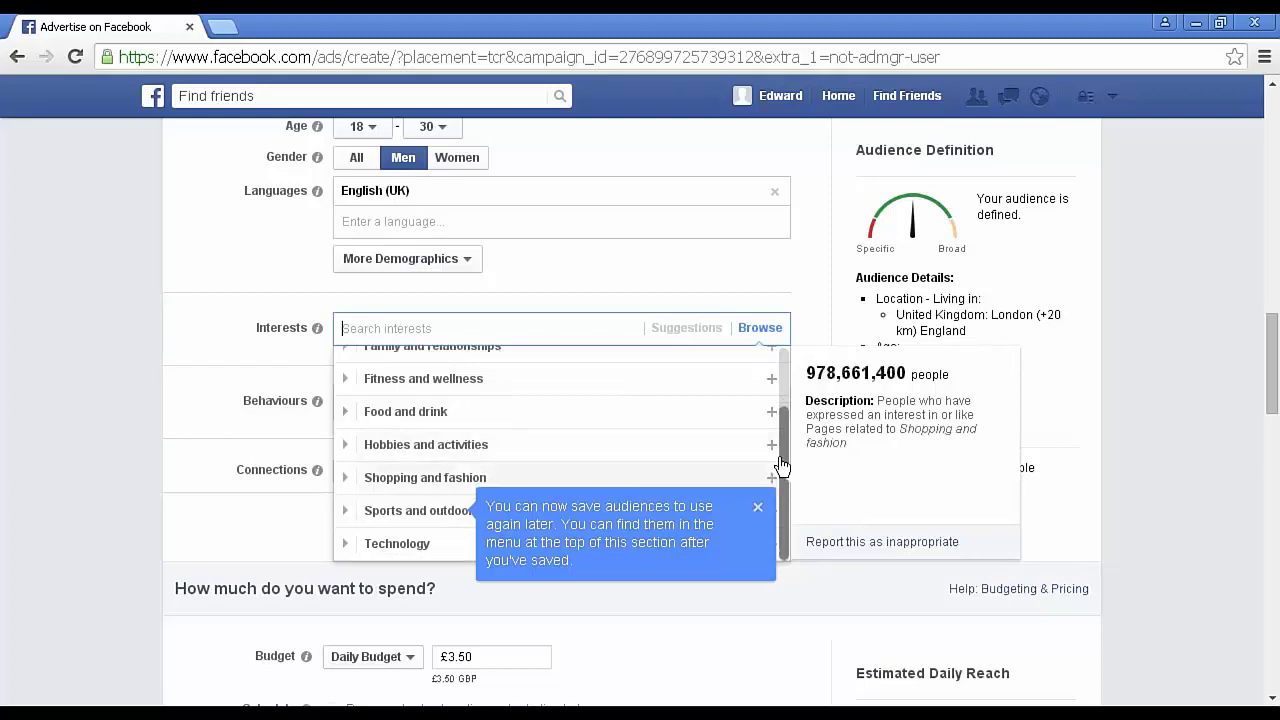
{"action": "left_click", "coordinate": [771, 444]}
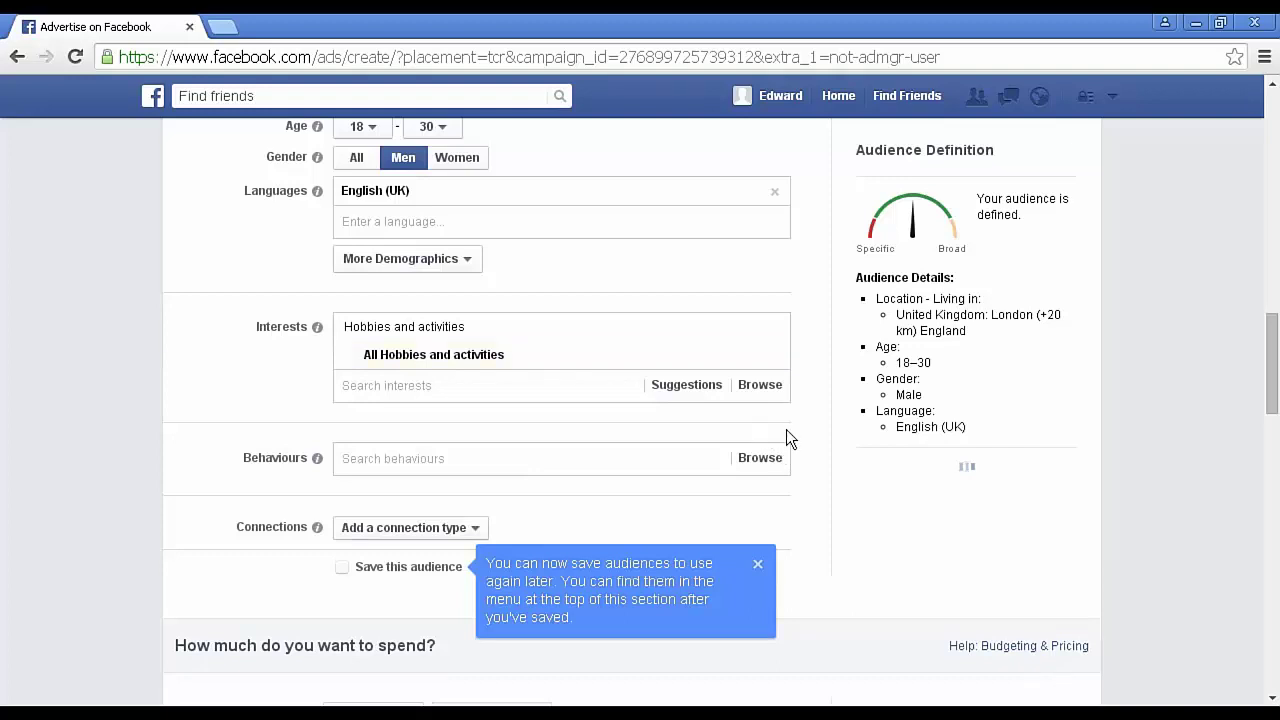
{"action": "mouse_move", "coordinate": [470, 355]}
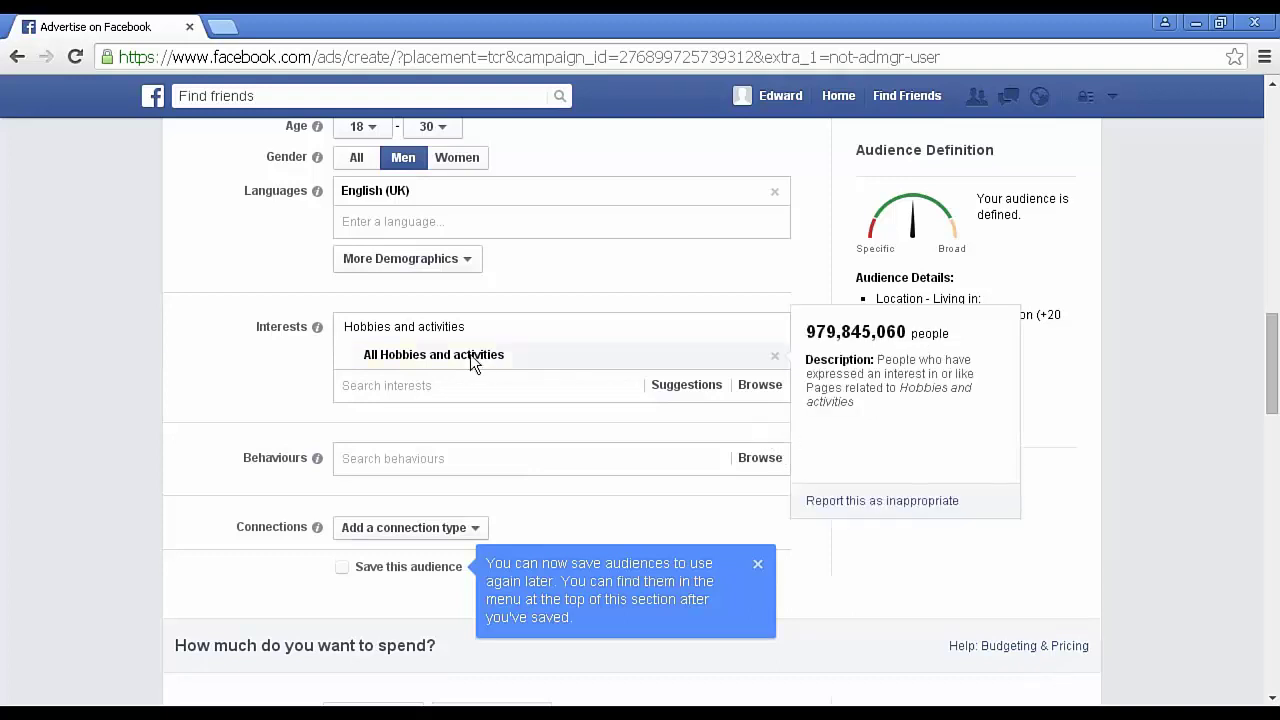
Add the suggested interest United States Department of Veterans Affairs and dismiss the tip about saving audiences
{"action": "left_click", "coordinate": [687, 386]}
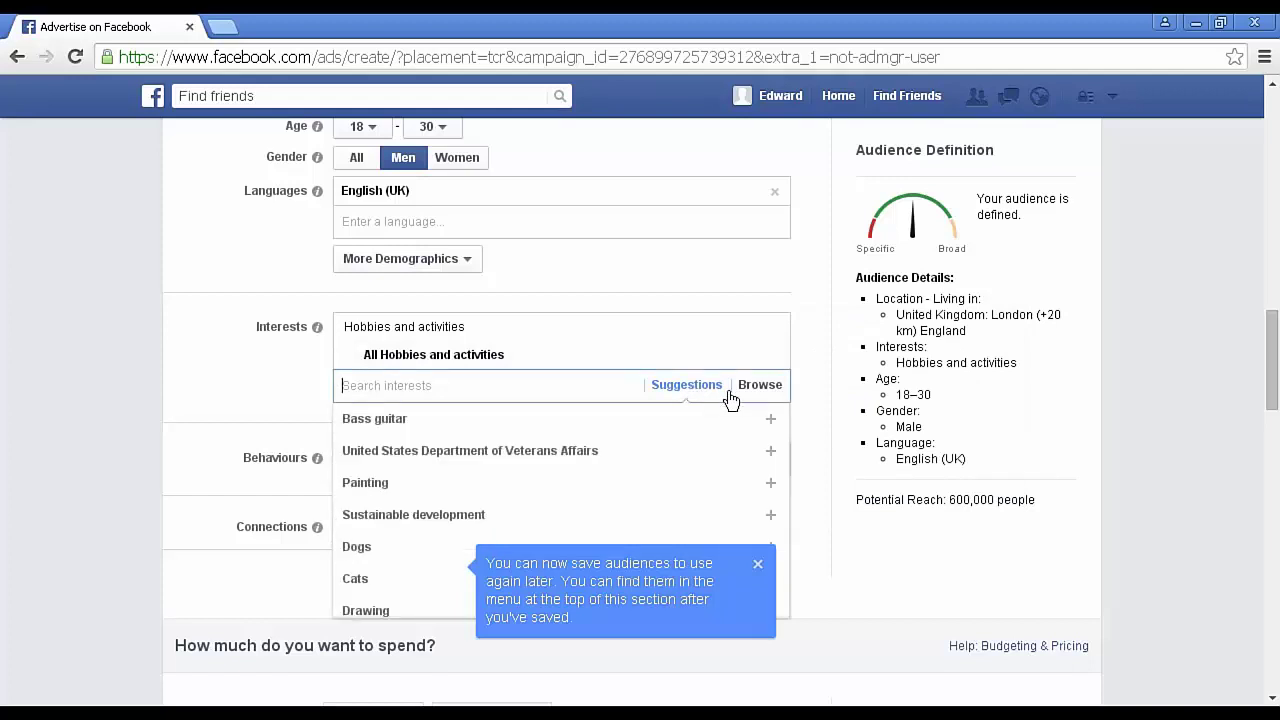
{"action": "left_click", "coordinate": [770, 450]}
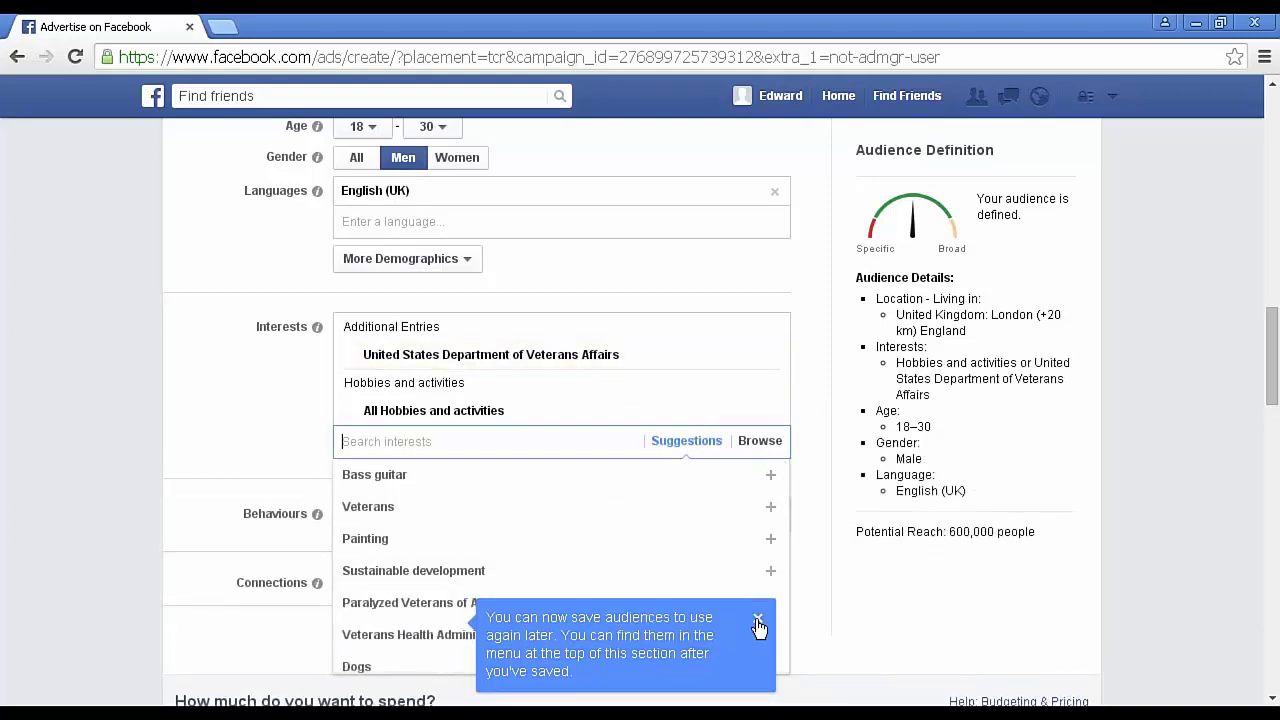
{"action": "left_click", "coordinate": [758, 620]}
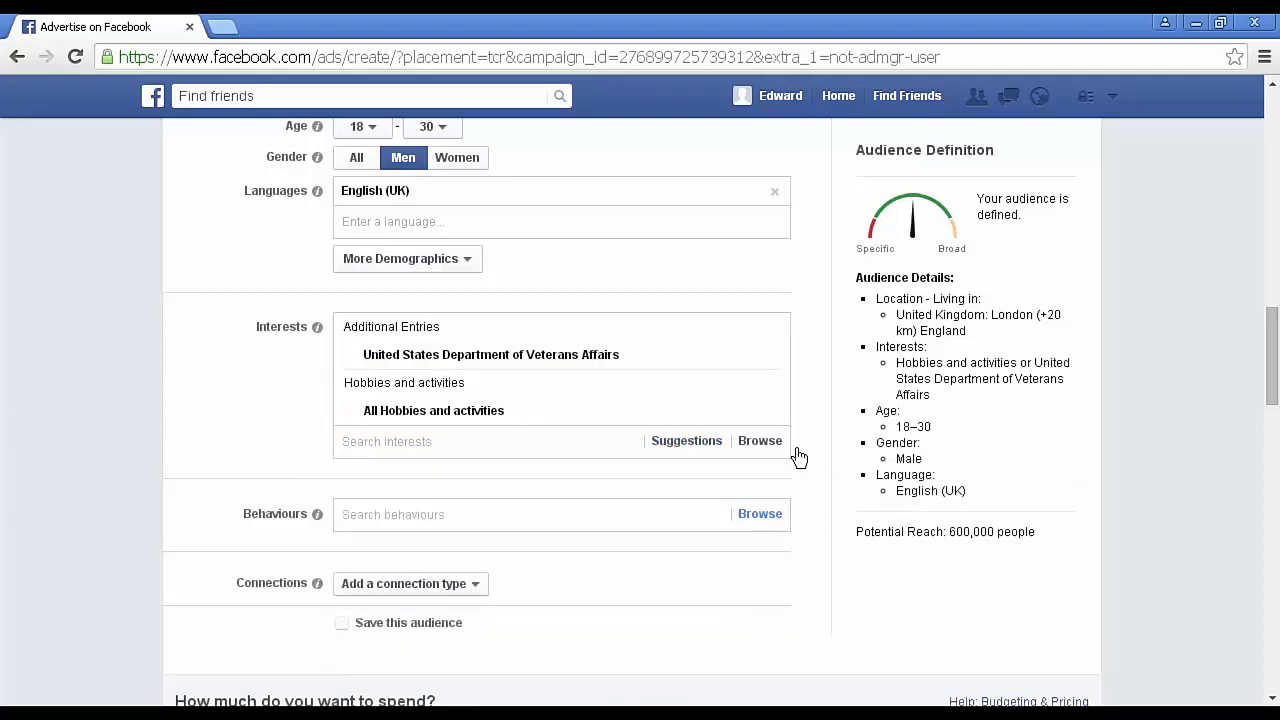
Examine the full list of suggested interests for the audience without adding any
{"action": "left_click", "coordinate": [705, 443]}
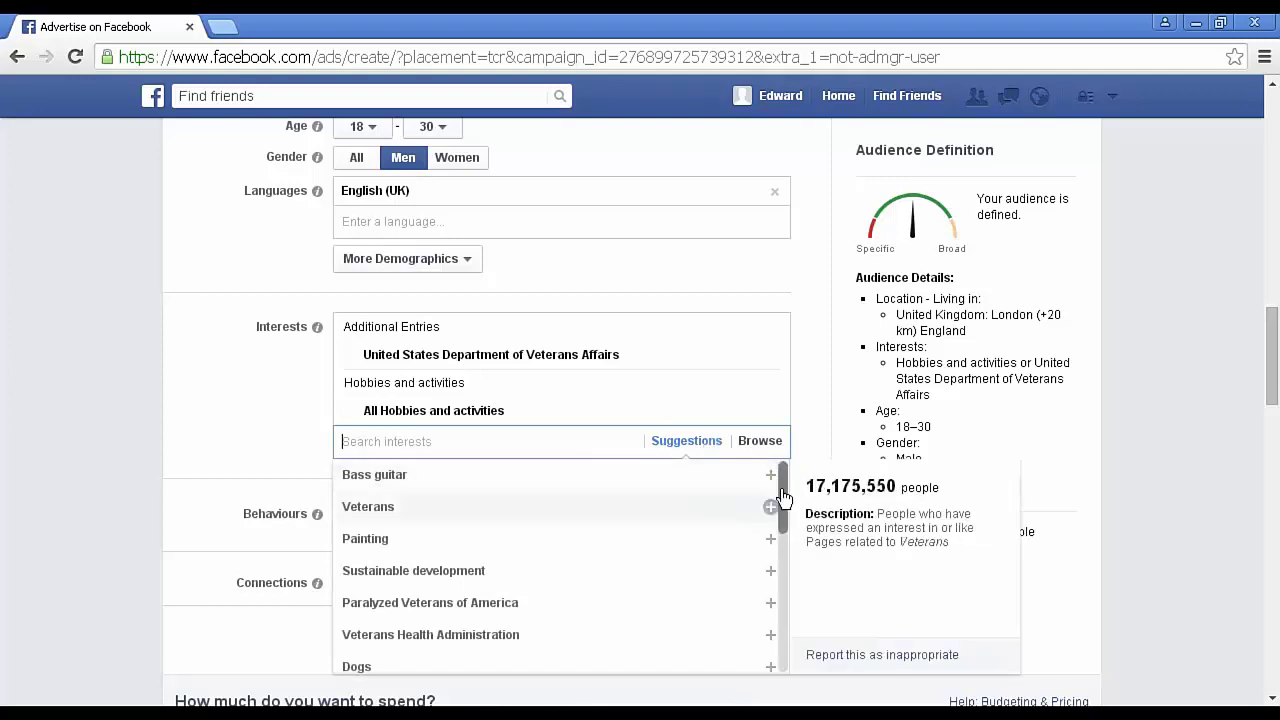
{"action": "left_click_drag", "start_coordinate": [783, 497], "coordinate": [793, 652]}
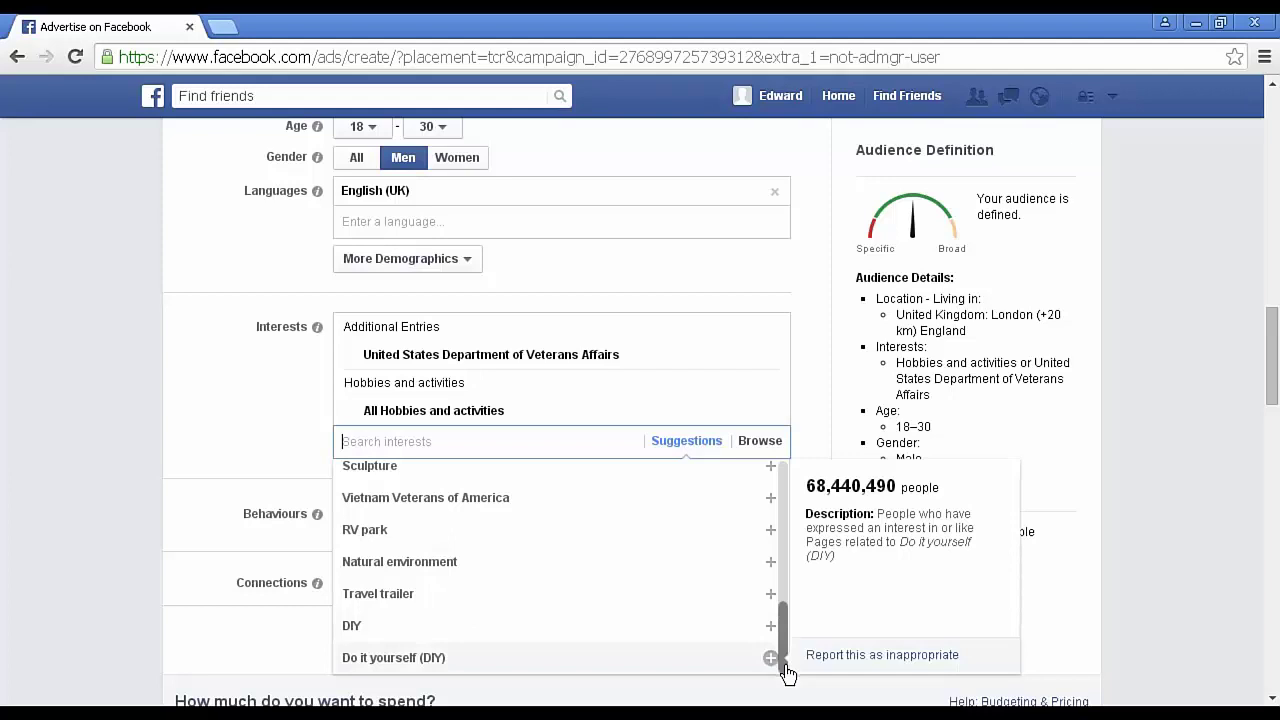
{"action": "scroll", "coordinate": [790, 612], "scroll_direction": "up", "scroll_amount": 1}
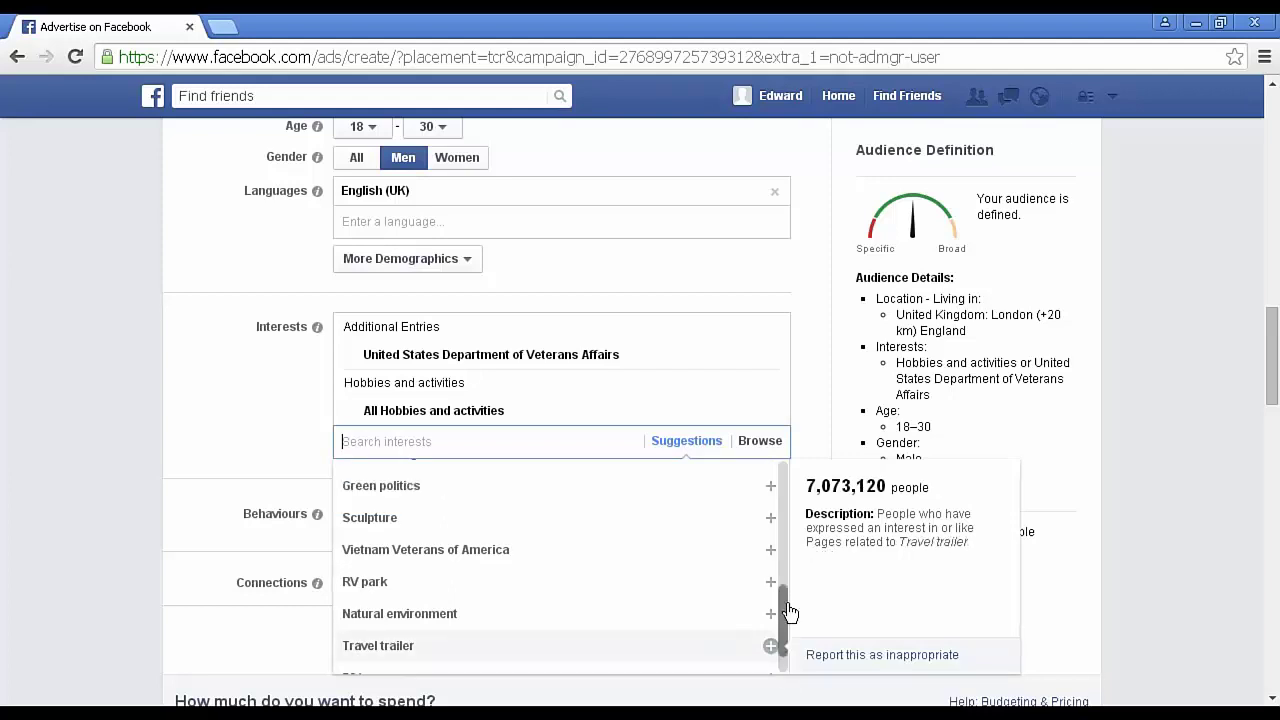
{"action": "scroll", "coordinate": [780, 586], "scroll_direction": "up", "scroll_amount": 2}
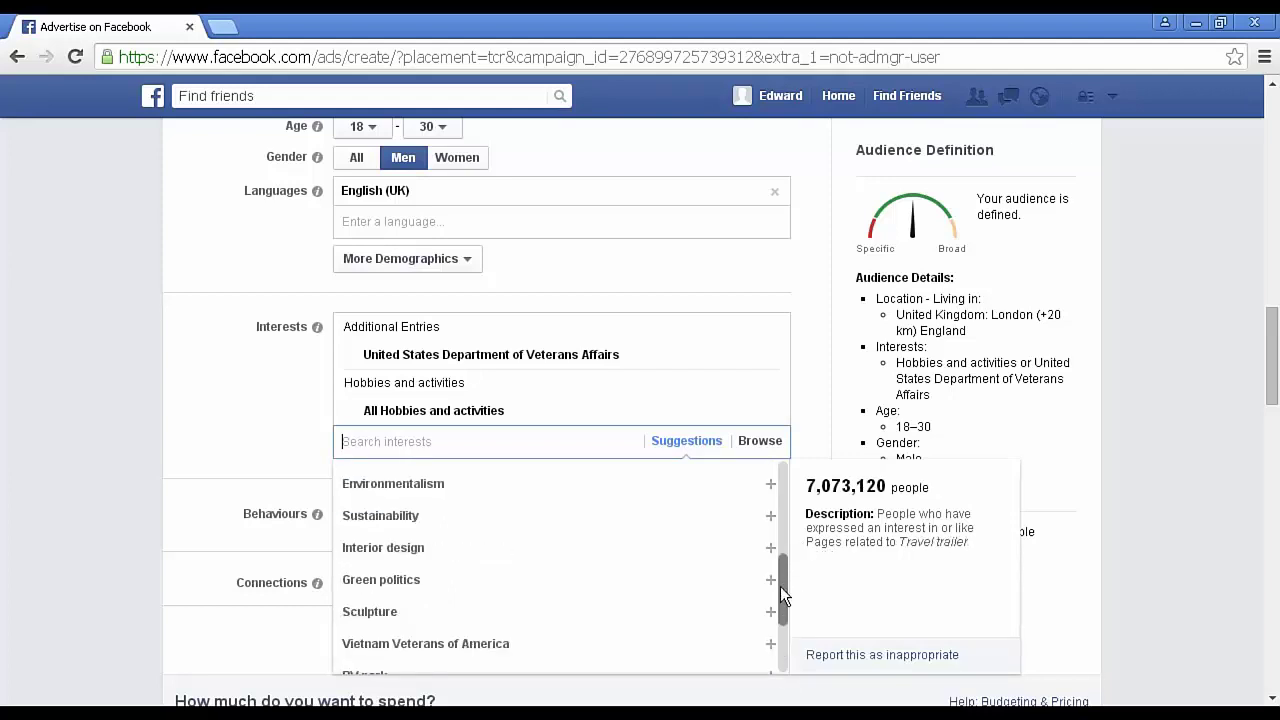
{"action": "scroll", "coordinate": [786, 575], "scroll_direction": "up", "scroll_amount": 1}
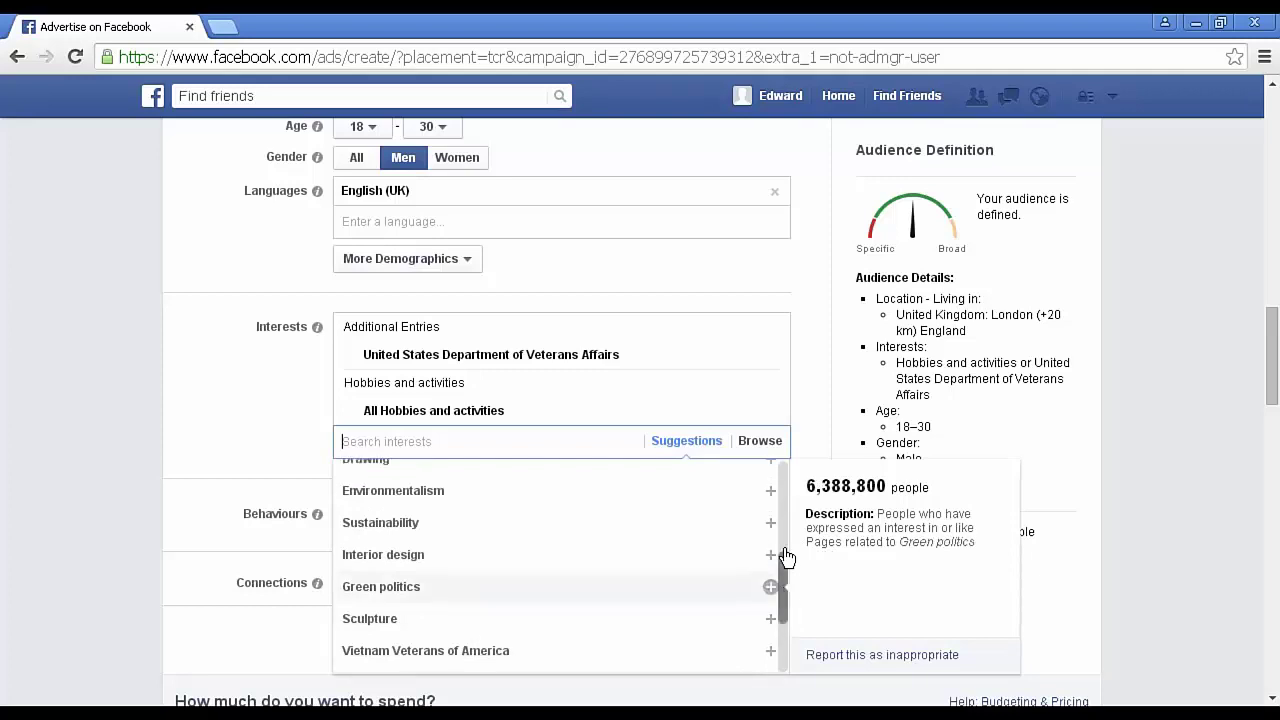
{"action": "scroll", "coordinate": [786, 557], "scroll_direction": "up", "scroll_amount": 3}
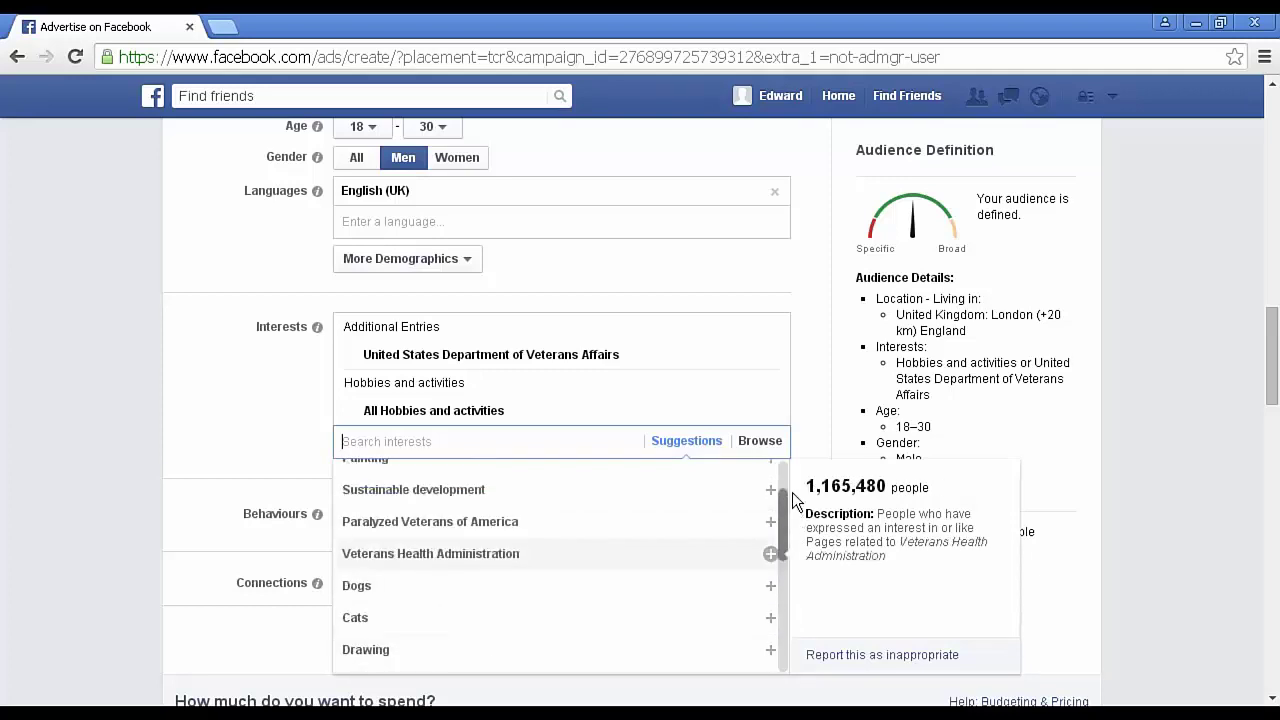
{"action": "left_click_drag", "start_coordinate": [784, 498], "coordinate": [782, 615]}
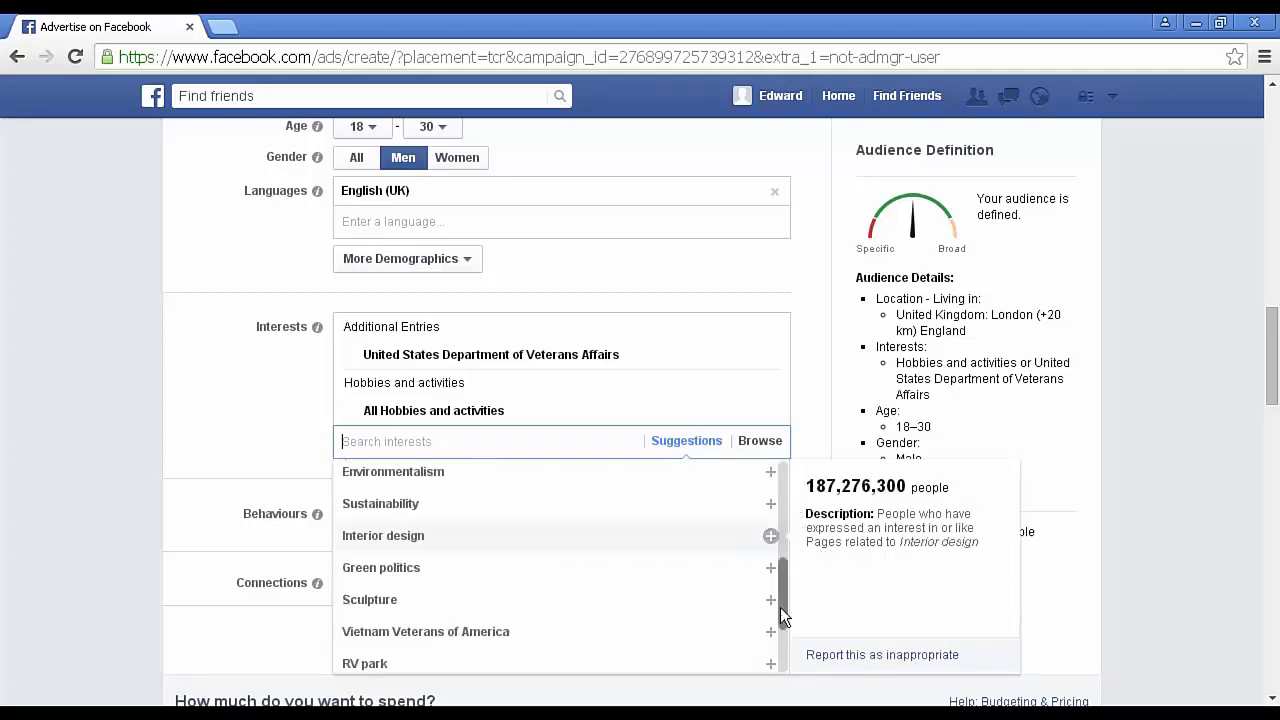
{"action": "scroll", "coordinate": [789, 659], "scroll_direction": "down", "scroll_amount": 2}
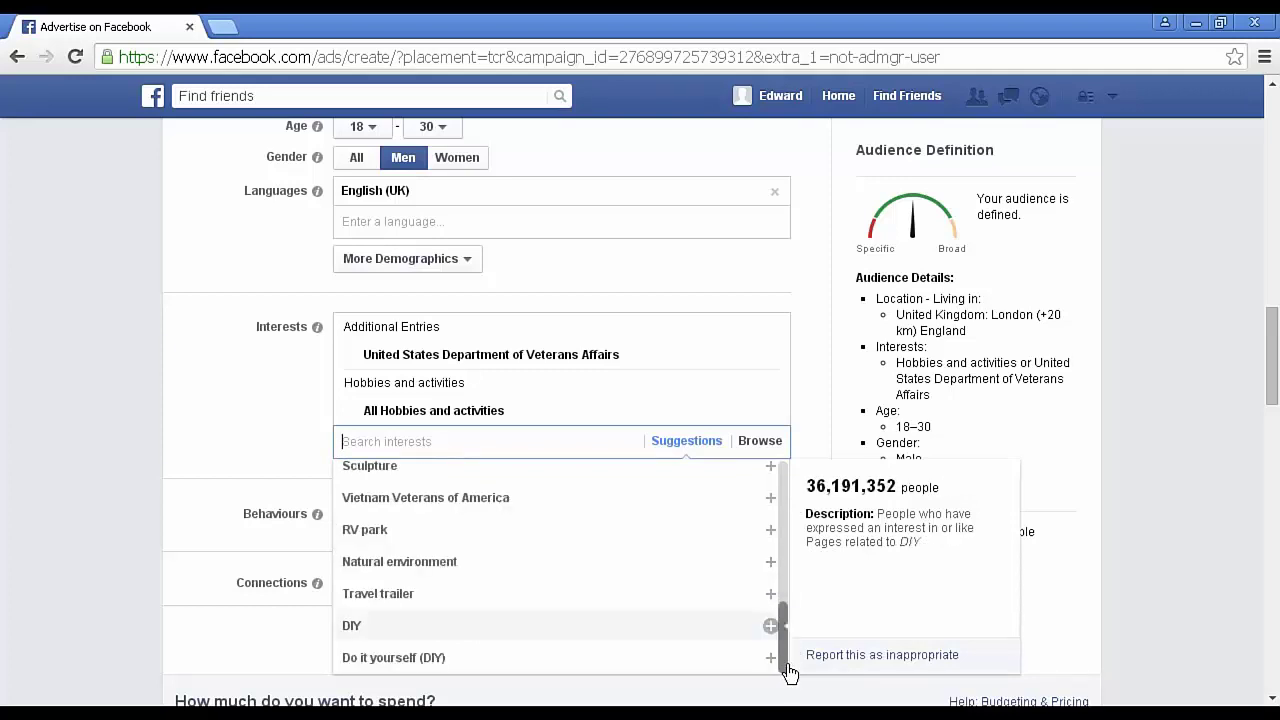
Browse the behaviour categories and add Console gamers from Digital activities to the audience behaviours
{"action": "left_click", "coordinate": [388, 515]}
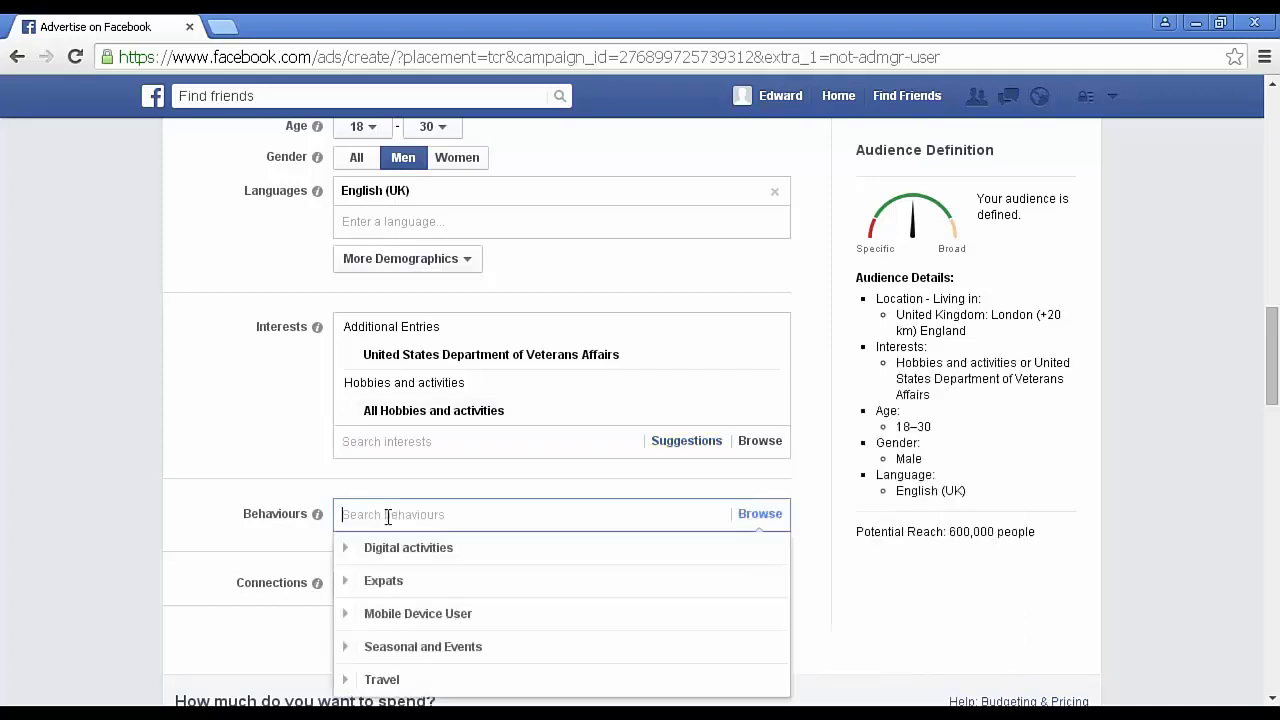
{"action": "left_click", "coordinate": [337, 474]}
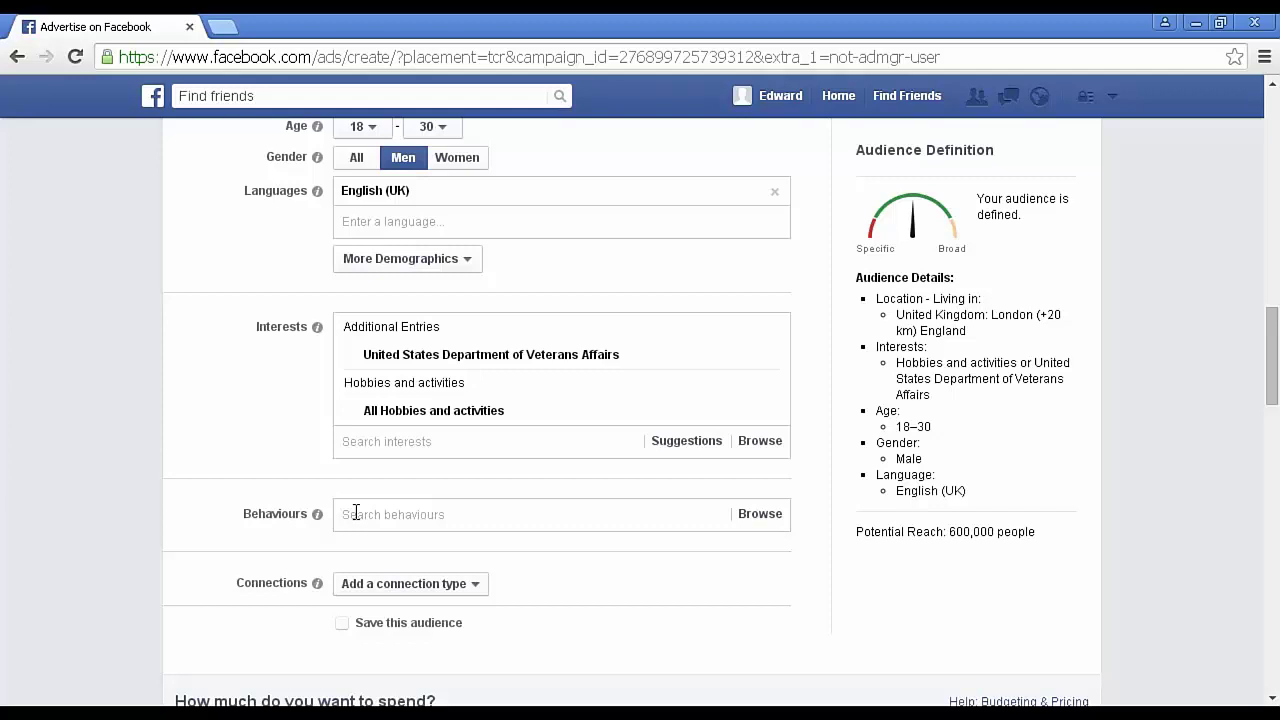
{"action": "left_click", "coordinate": [760, 516]}
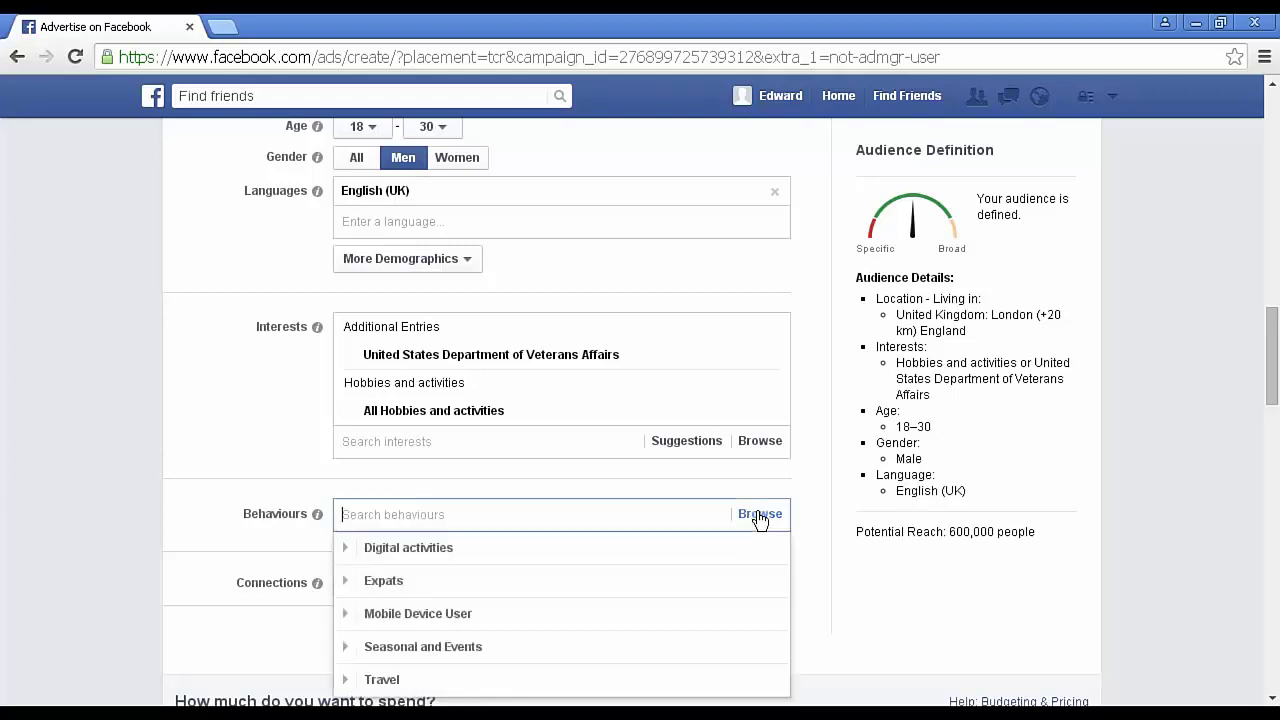
{"action": "left_click", "coordinate": [420, 556]}
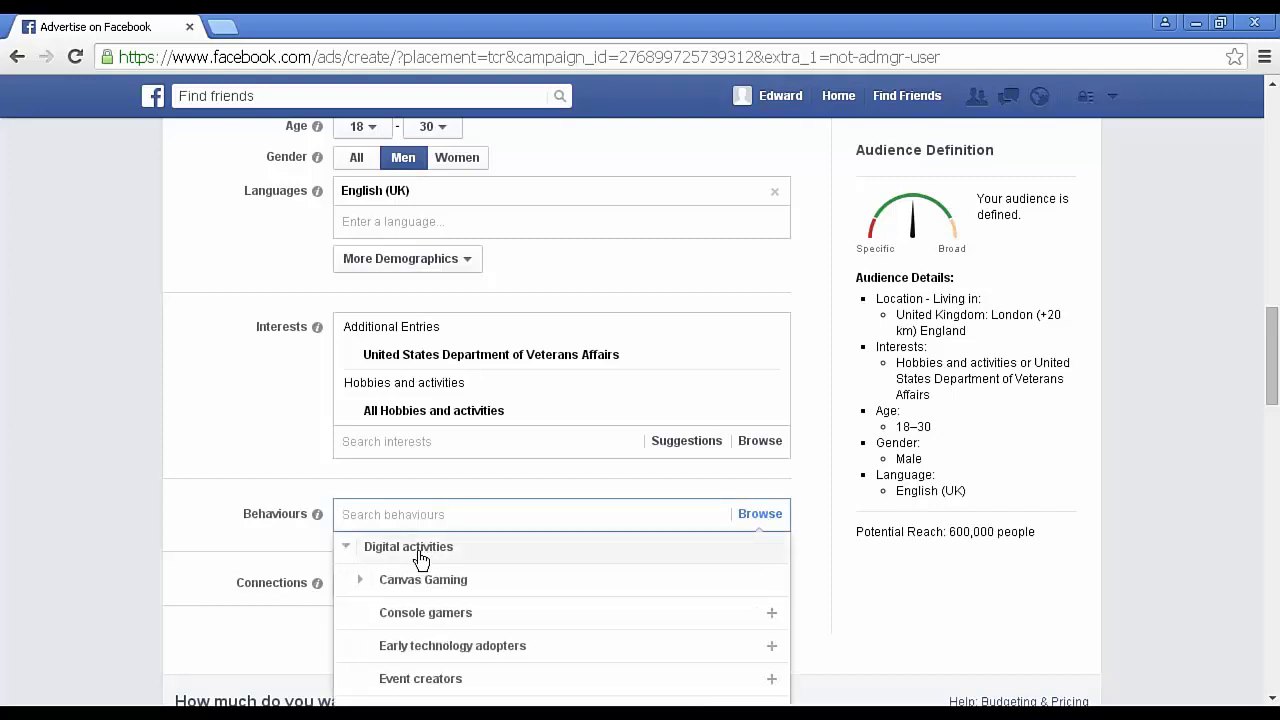
{"action": "mouse_move", "coordinate": [443, 622]}
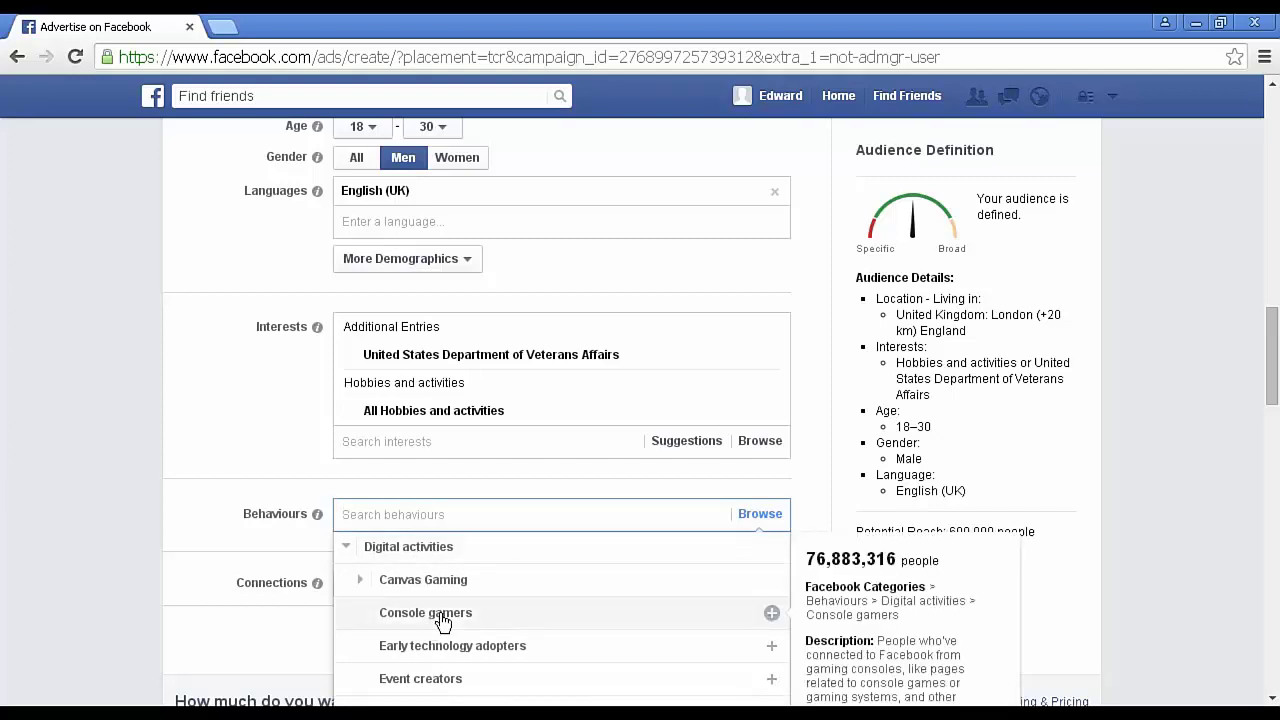
{"action": "left_click", "coordinate": [443, 613]}
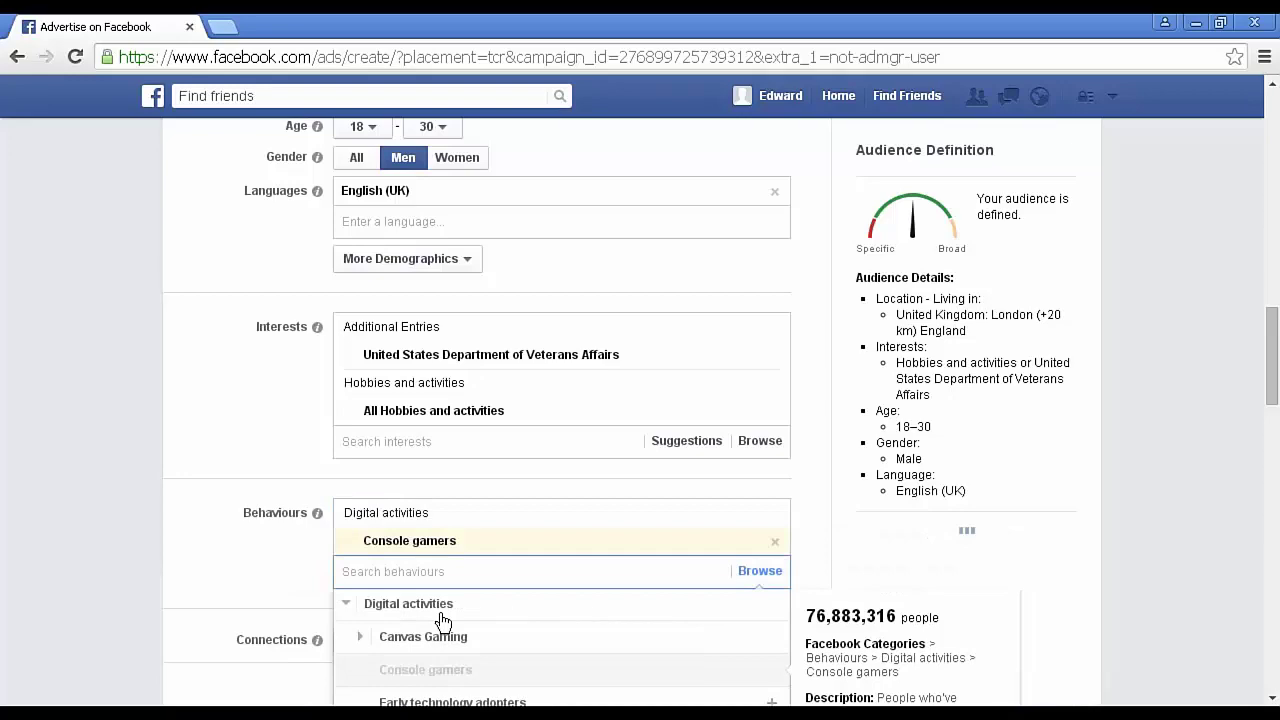
{"action": "left_click", "coordinate": [1108, 391]}
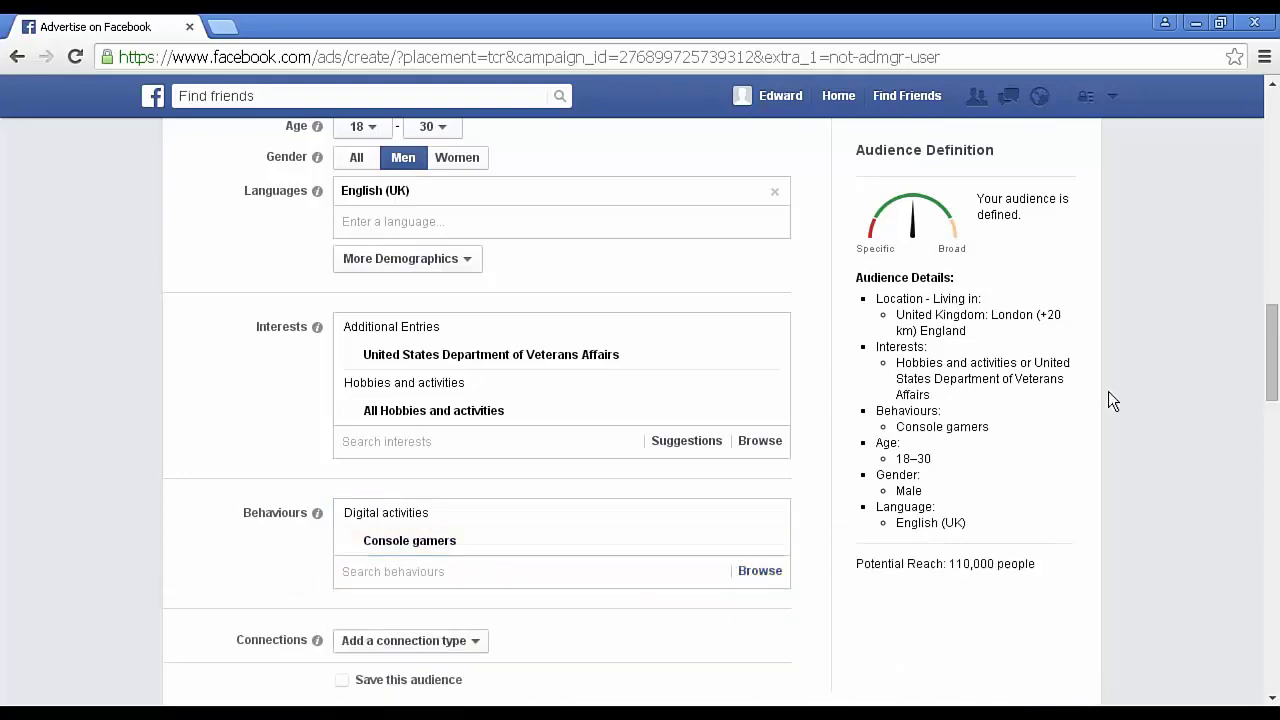
Add a Facebook Pages connection targeting friends of people who like your Page, leaving the Page itself unspecified
{"action": "left_click_drag", "start_coordinate": [1272, 333], "coordinate": [1272, 390]}
{"action": "scroll", "coordinate": [1272, 390], "scroll_direction": "down", "scroll_amount": 1}
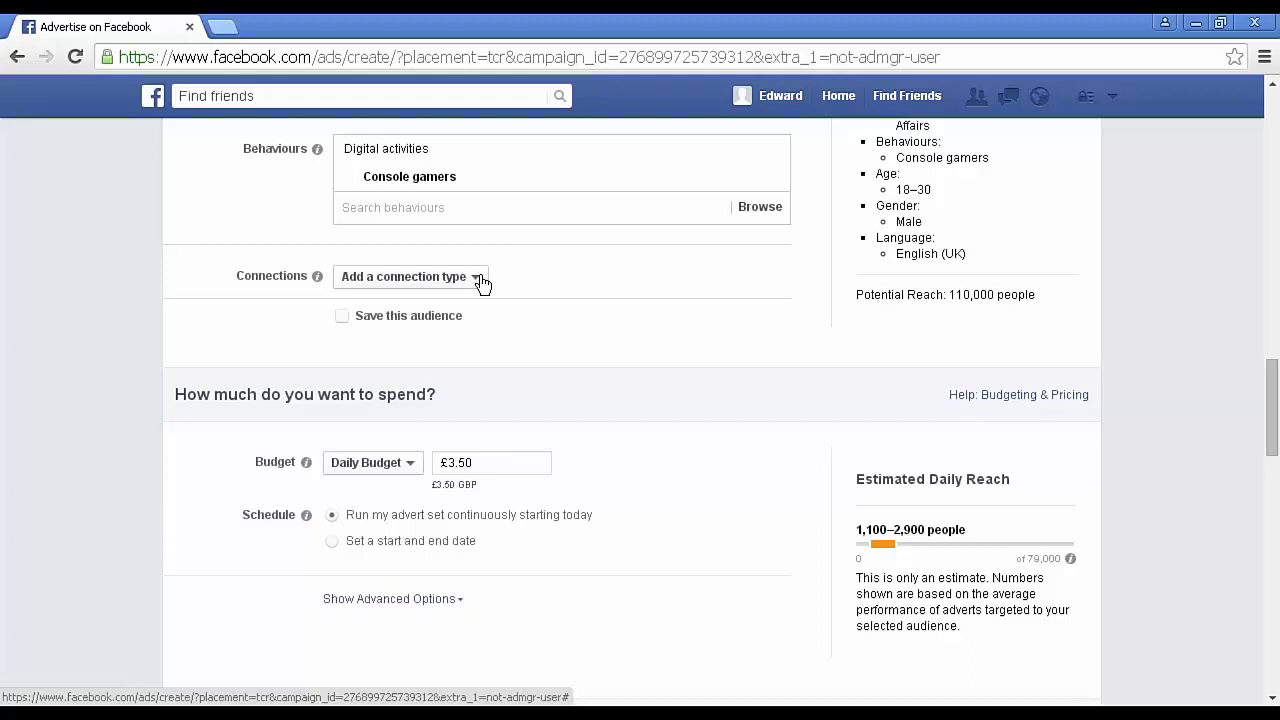
{"action": "left_click", "coordinate": [478, 279]}
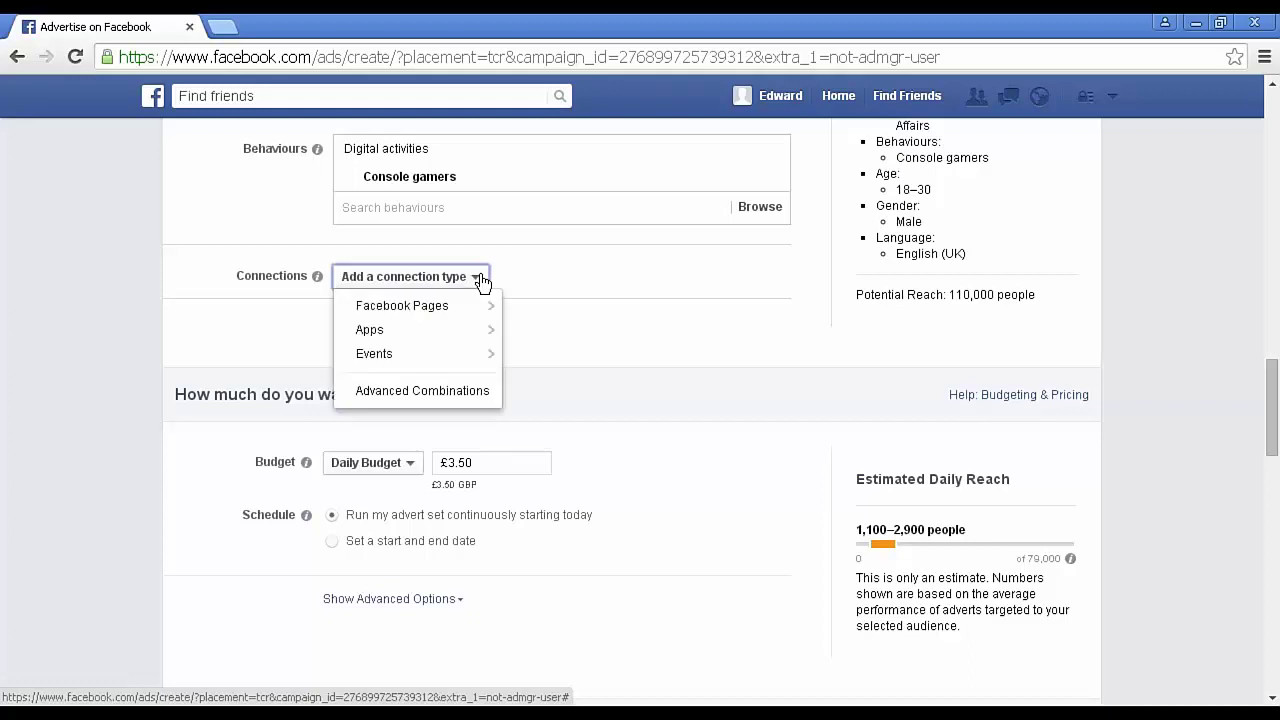
{"action": "mouse_move", "coordinate": [466, 317]}
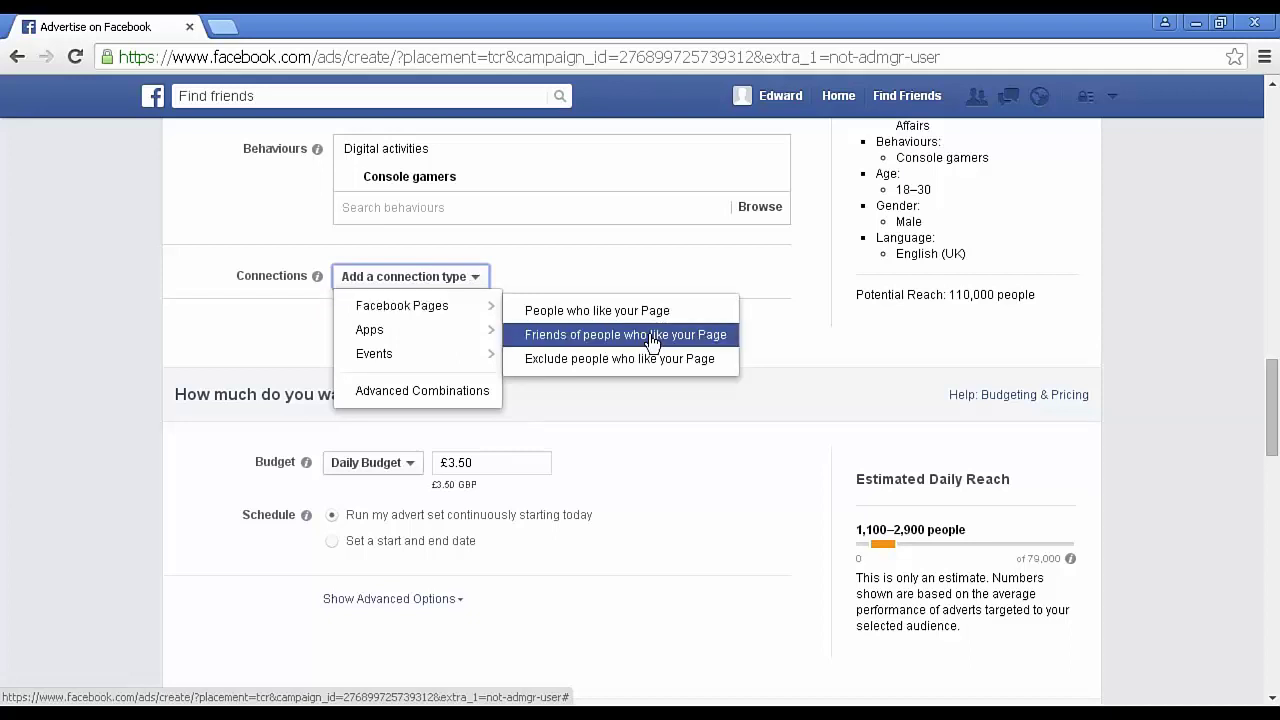
{"action": "left_click", "coordinate": [710, 334]}
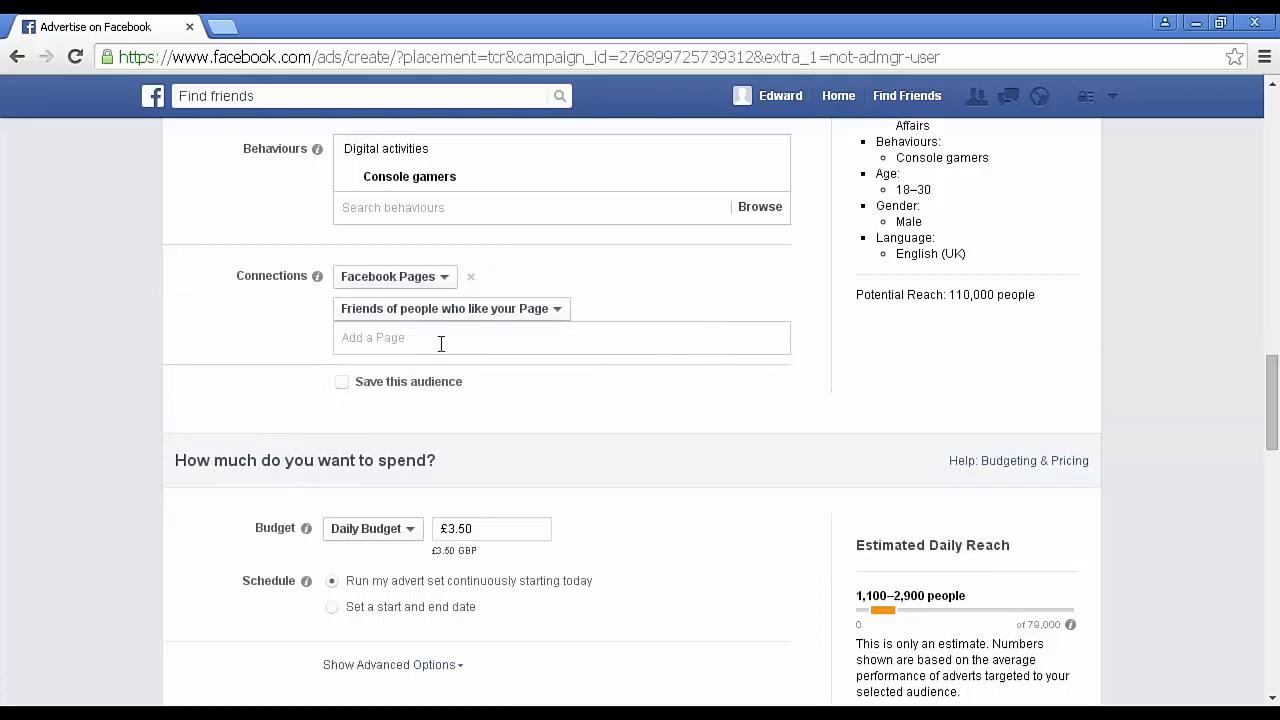
{"action": "left_click", "coordinate": [368, 334]}
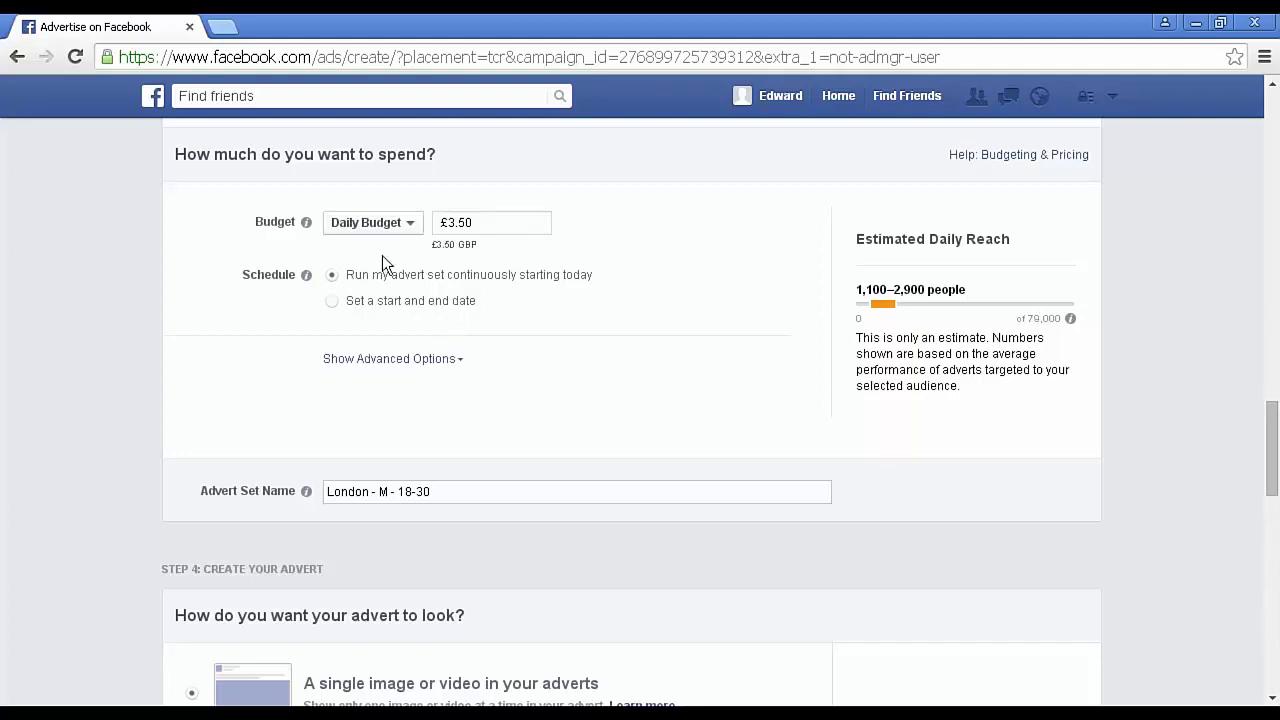
Check the available budget types, then reveal the advanced spending options and optimise the advert set for Clicks
{"action": "left_click", "coordinate": [409, 229]}
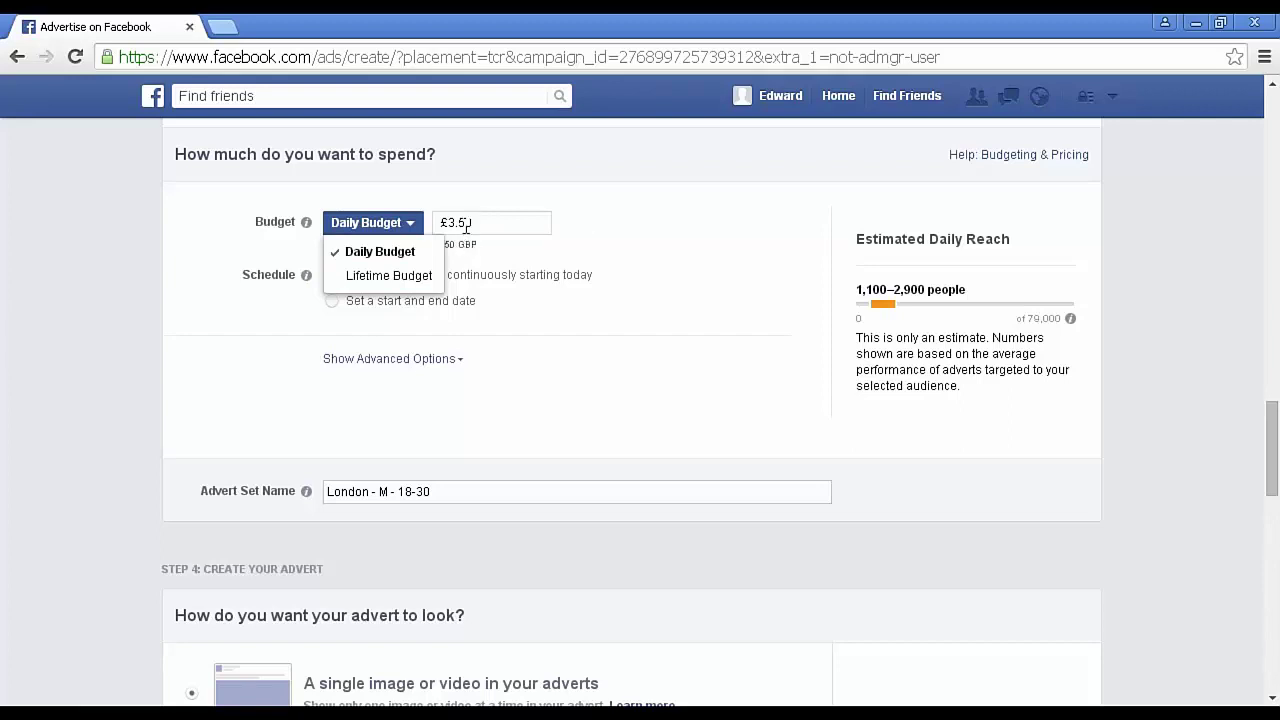
{"action": "left_click", "coordinate": [576, 217]}
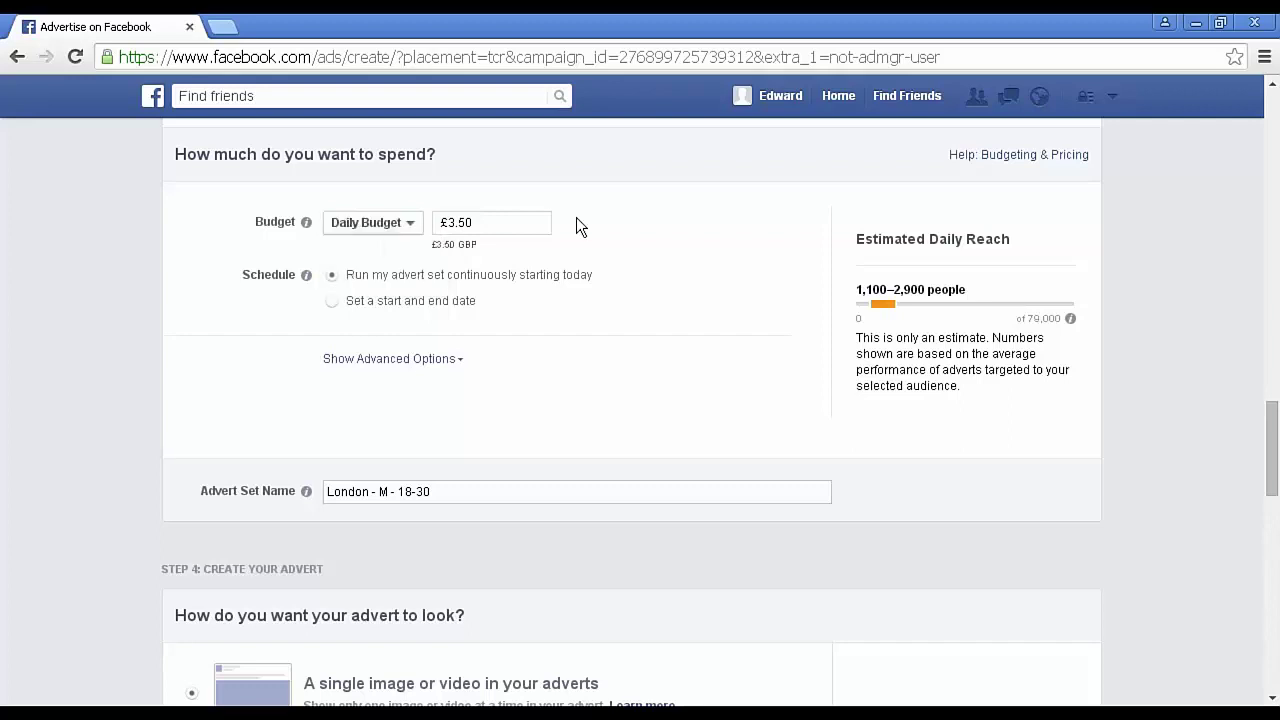
{"action": "left_click", "coordinate": [430, 360]}
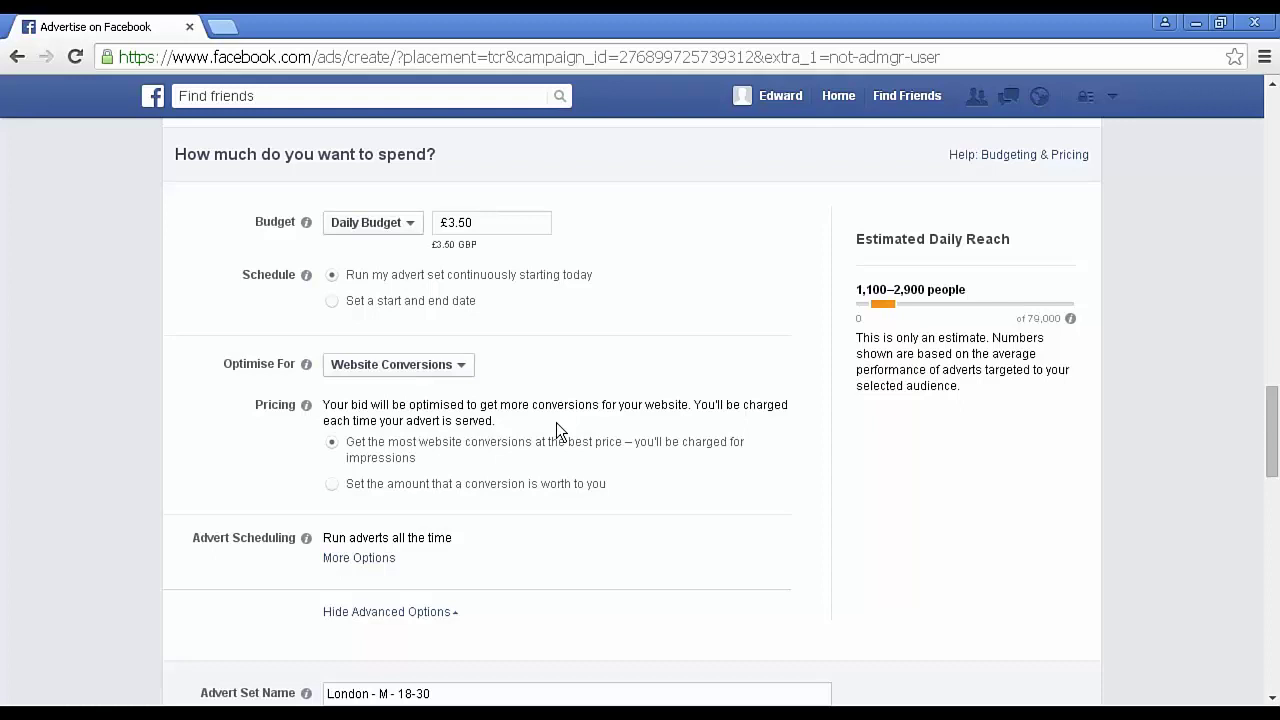
{"action": "left_click", "coordinate": [462, 366]}
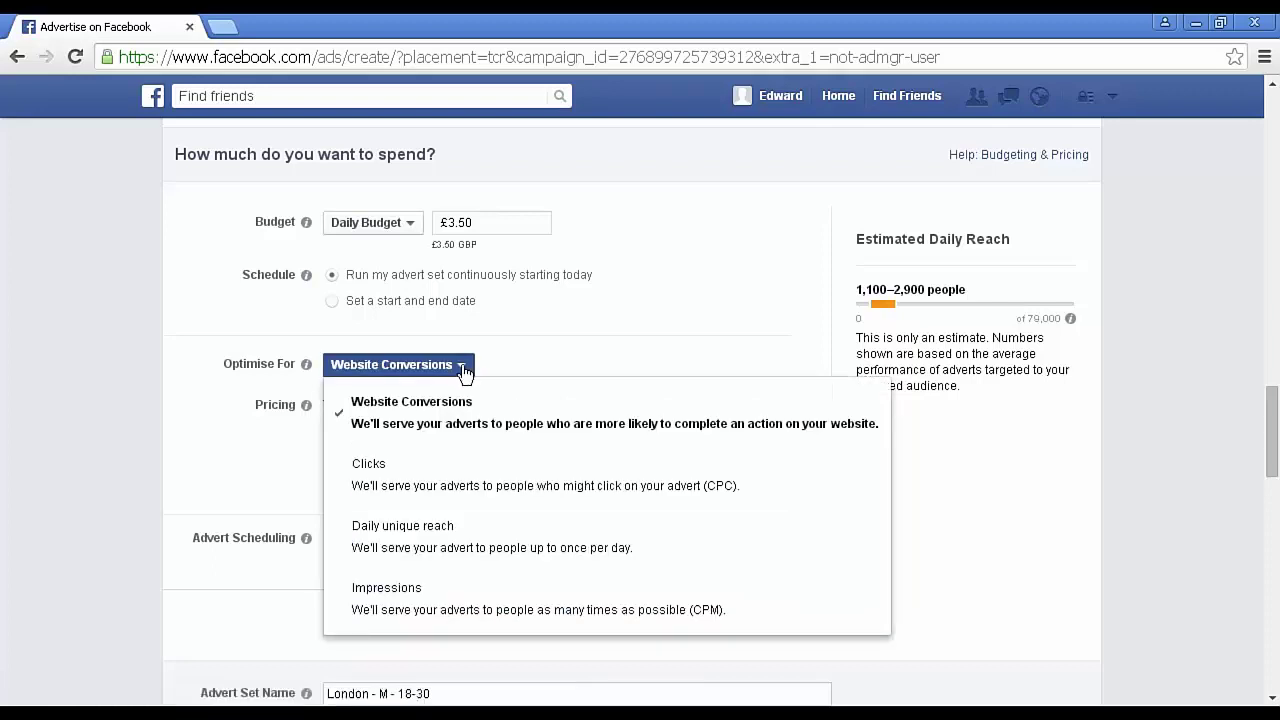
{"action": "left_click", "coordinate": [484, 494]}
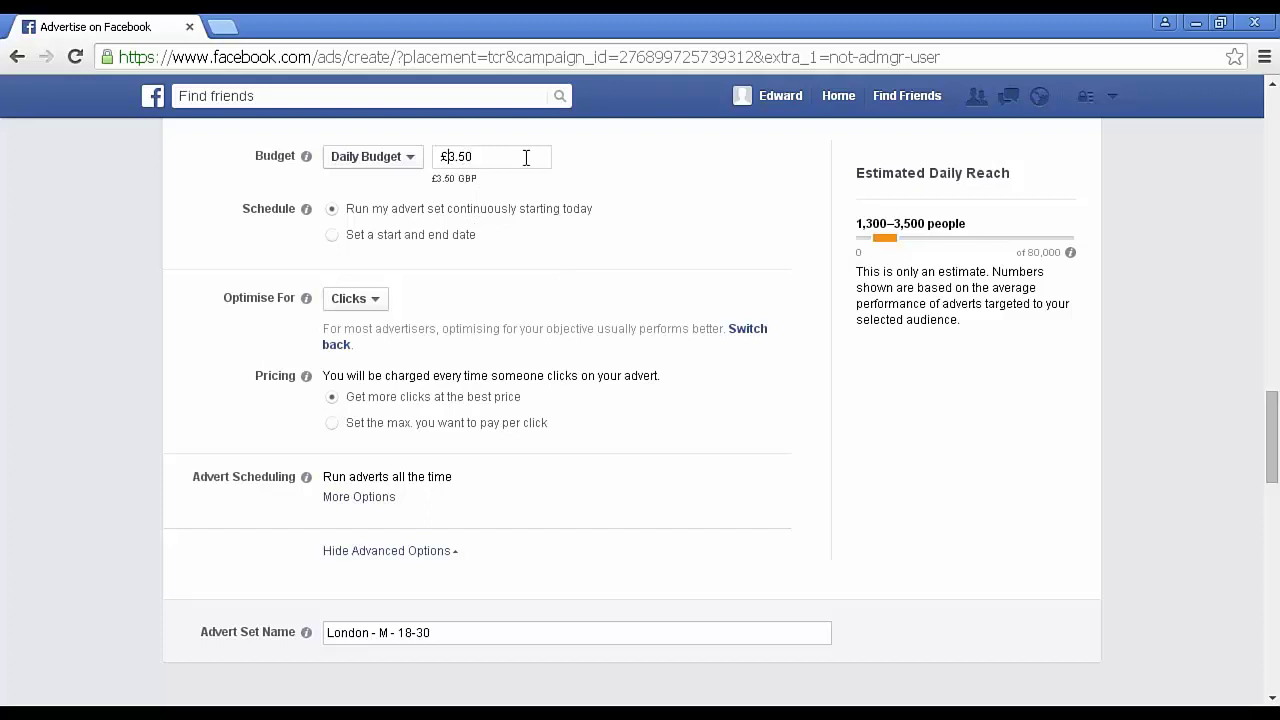
Set the daily budget to £13.50 and choose pricing with a maximum amount to pay per click
{"action": "type", "text": "1"}
{"action": "left_click", "coordinate": [528, 157]}
{"action": "left_click", "coordinate": [333, 424]}
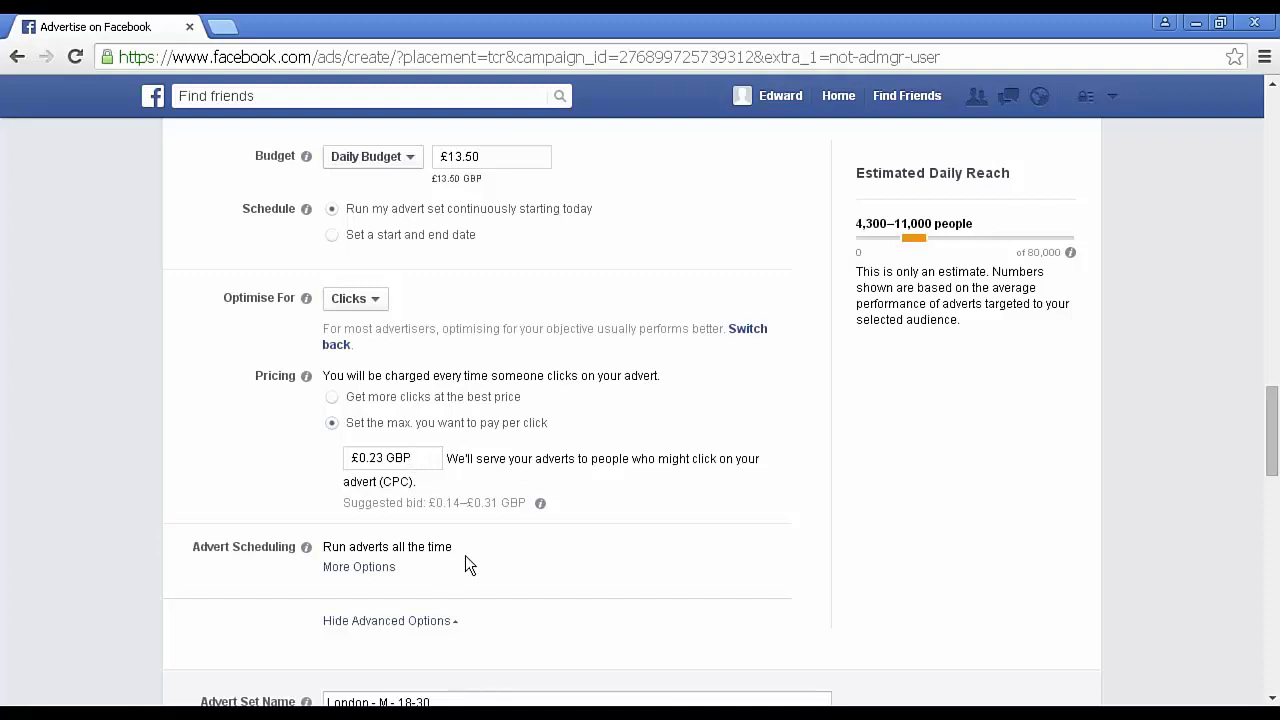
Reveal the advert scheduling options and set the daily budget to £130.00
{"action": "scroll", "coordinate": [509, 517], "scroll_direction": "down", "scroll_amount": 1}
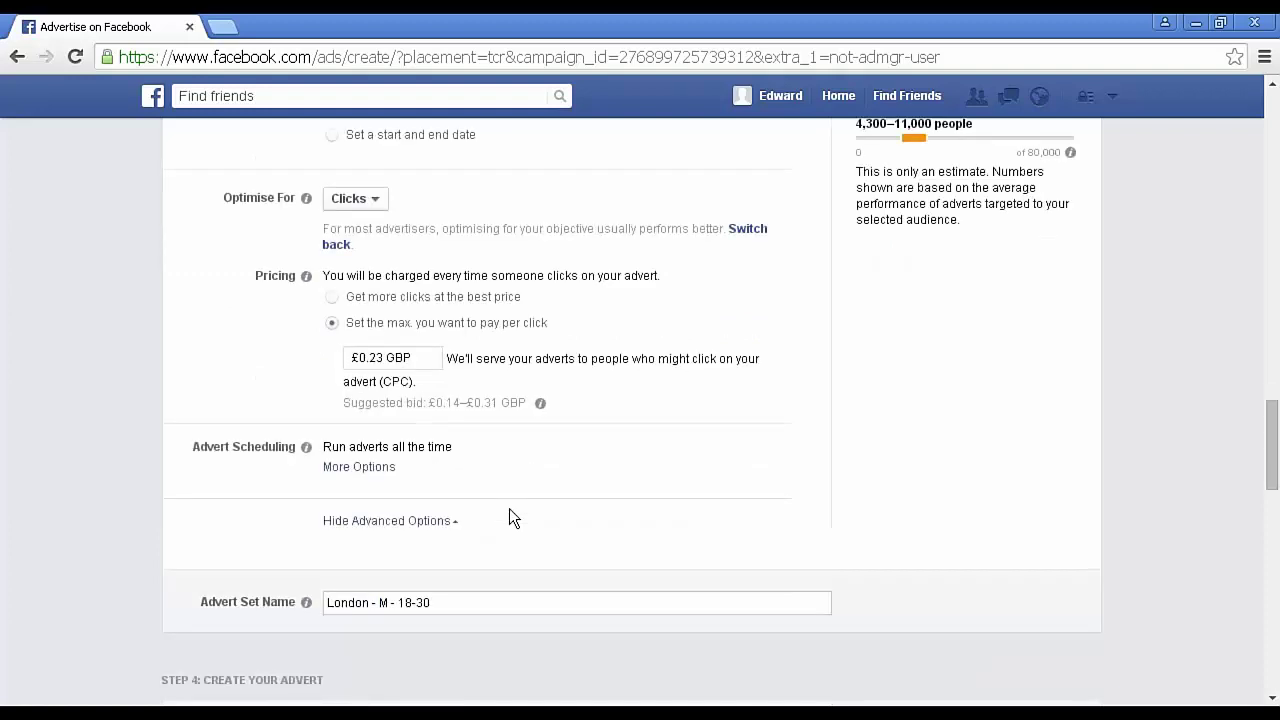
{"action": "left_click", "coordinate": [360, 467]}
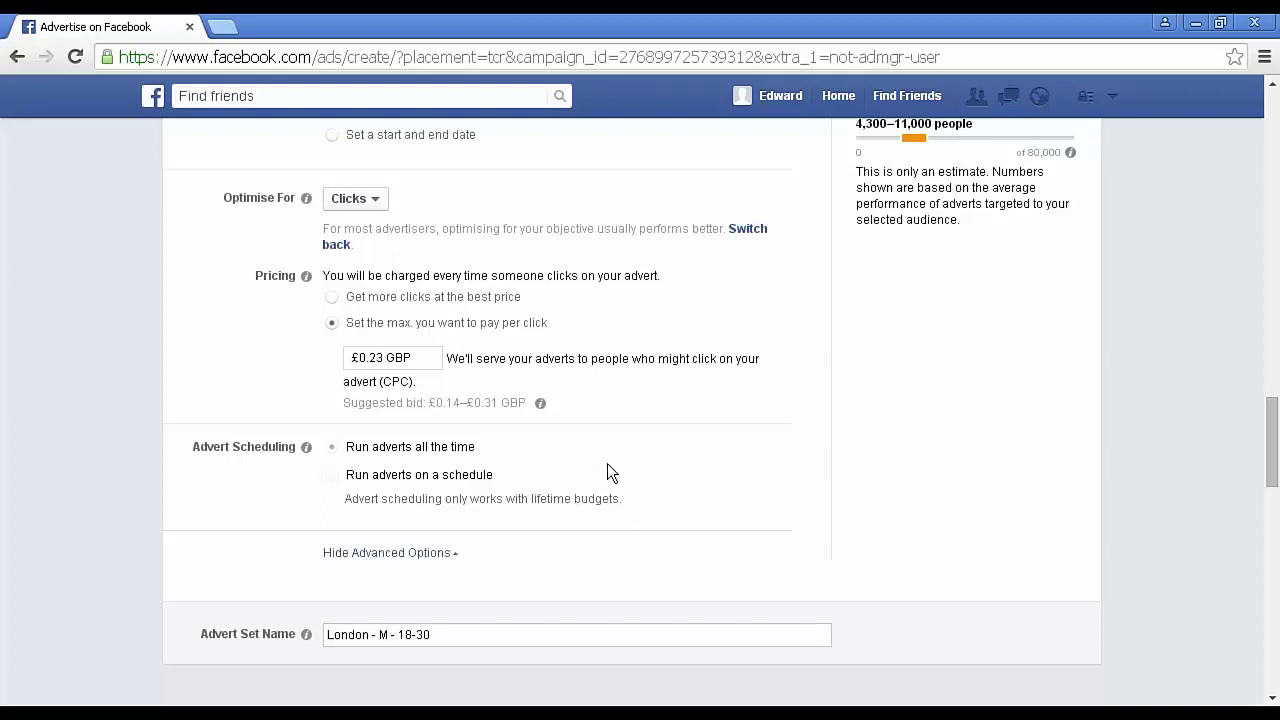
{"action": "scroll", "coordinate": [606, 450], "scroll_direction": "up", "scroll_amount": 2}
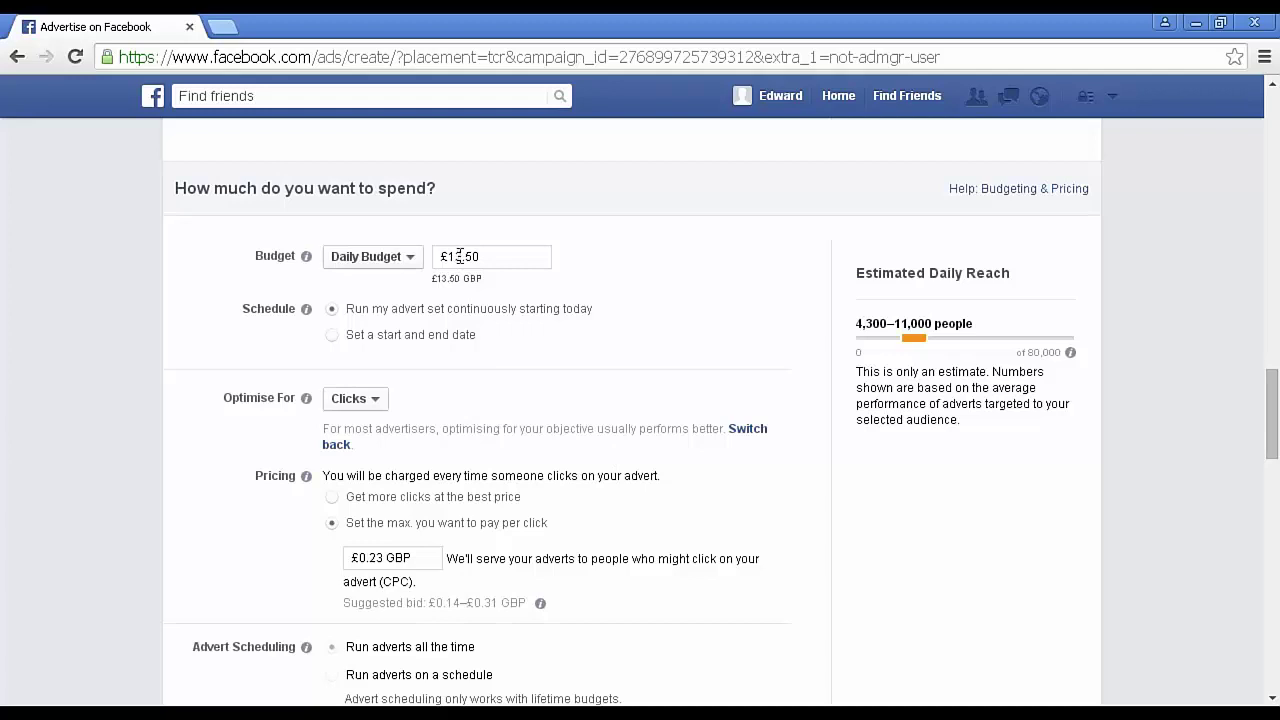
{"action": "left_click_drag", "start_coordinate": [462, 256], "coordinate": [477, 257]}
{"action": "type", "text": "0.0"}
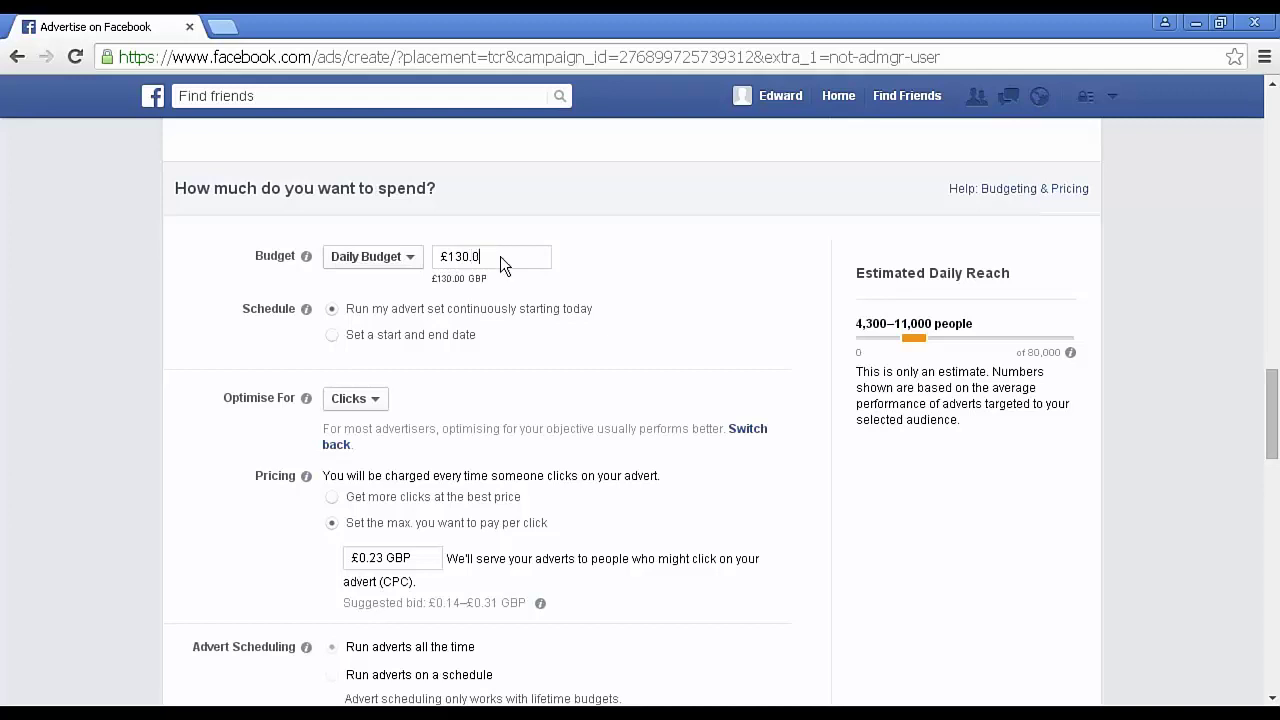
{"action": "type", "text": "0"}
Switch the budget type to Lifetime Budget and choose to run the adverts on a schedule
{"action": "left_click", "coordinate": [411, 260]}
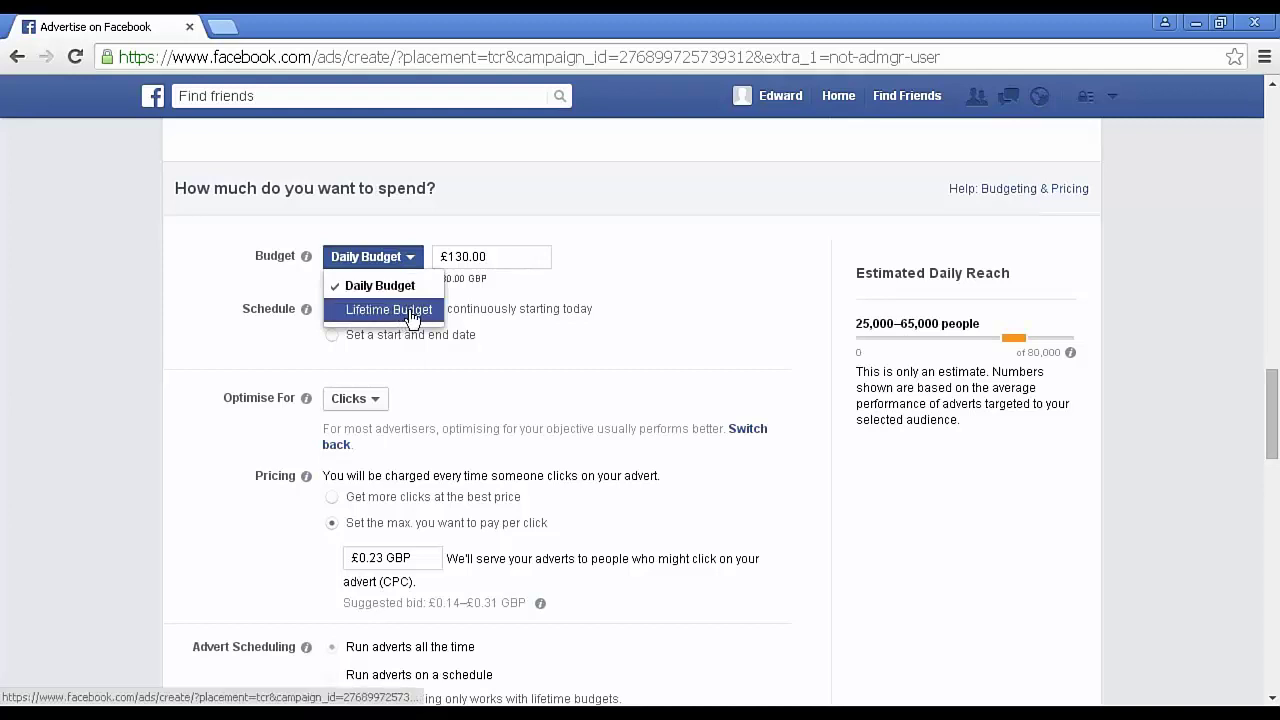
{"action": "left_click", "coordinate": [409, 310]}
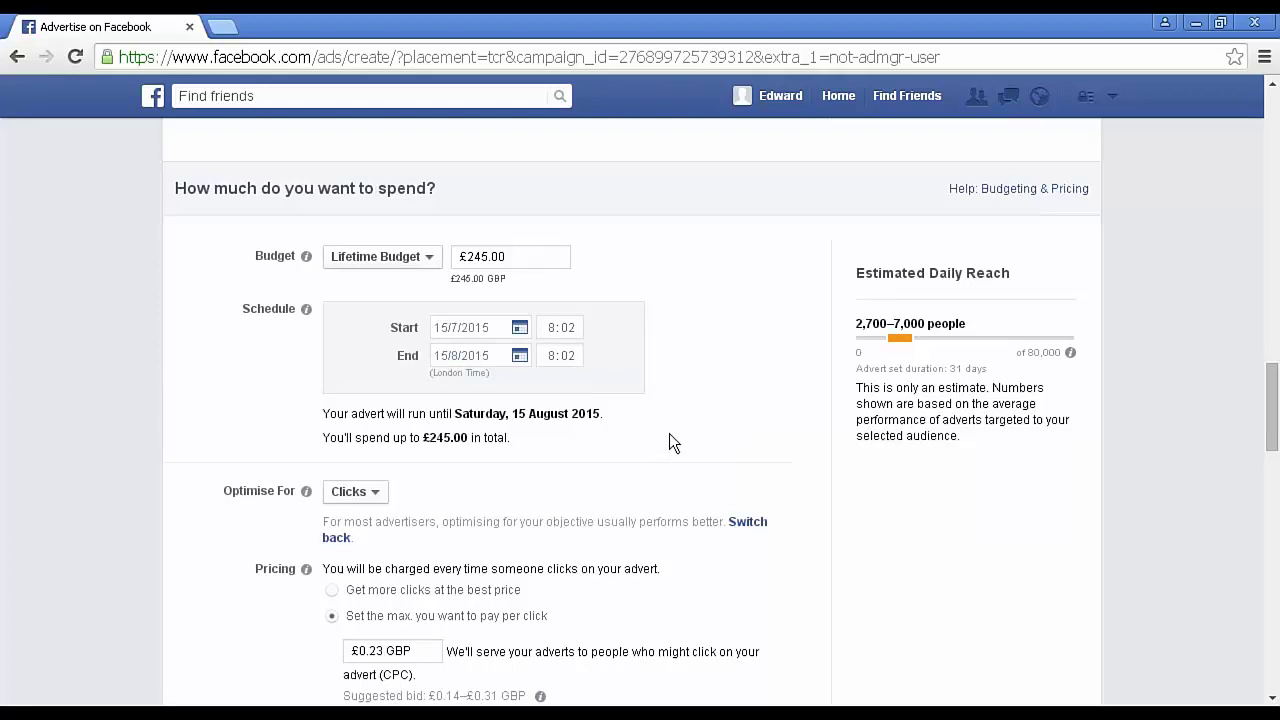
{"action": "scroll", "coordinate": [663, 434], "scroll_direction": "down", "scroll_amount": 3}
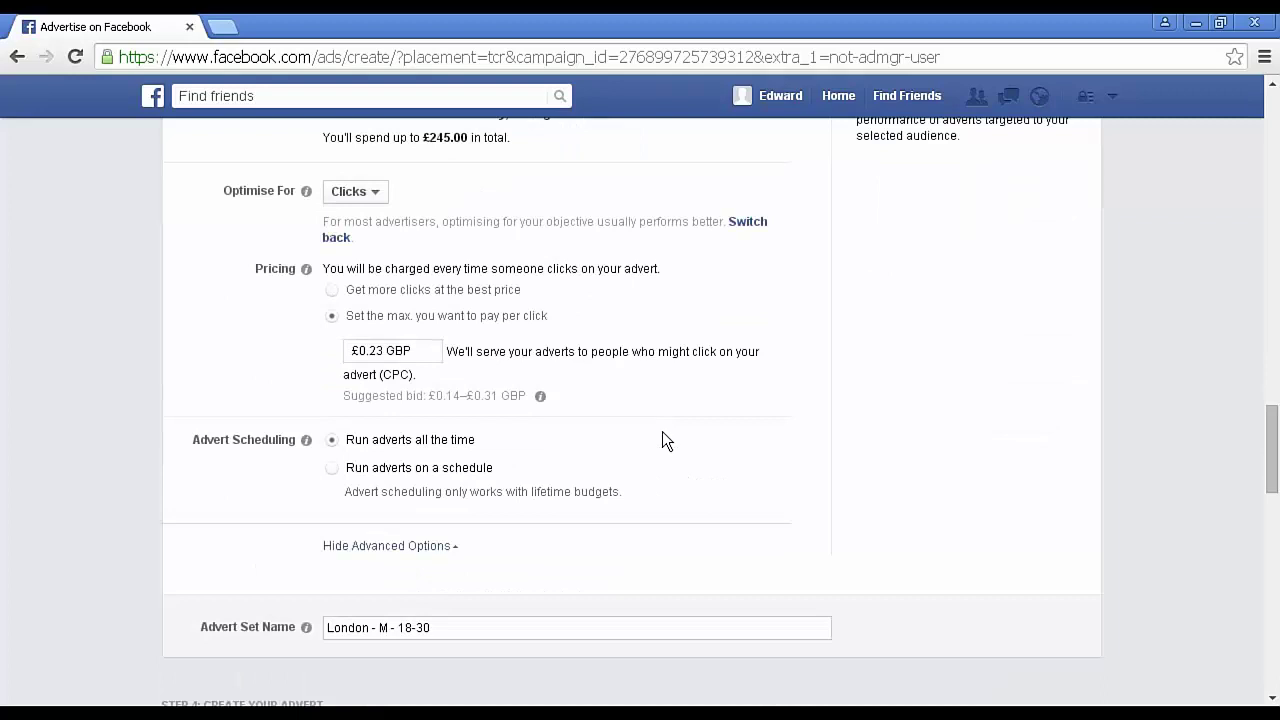
{"action": "left_click", "coordinate": [332, 469]}
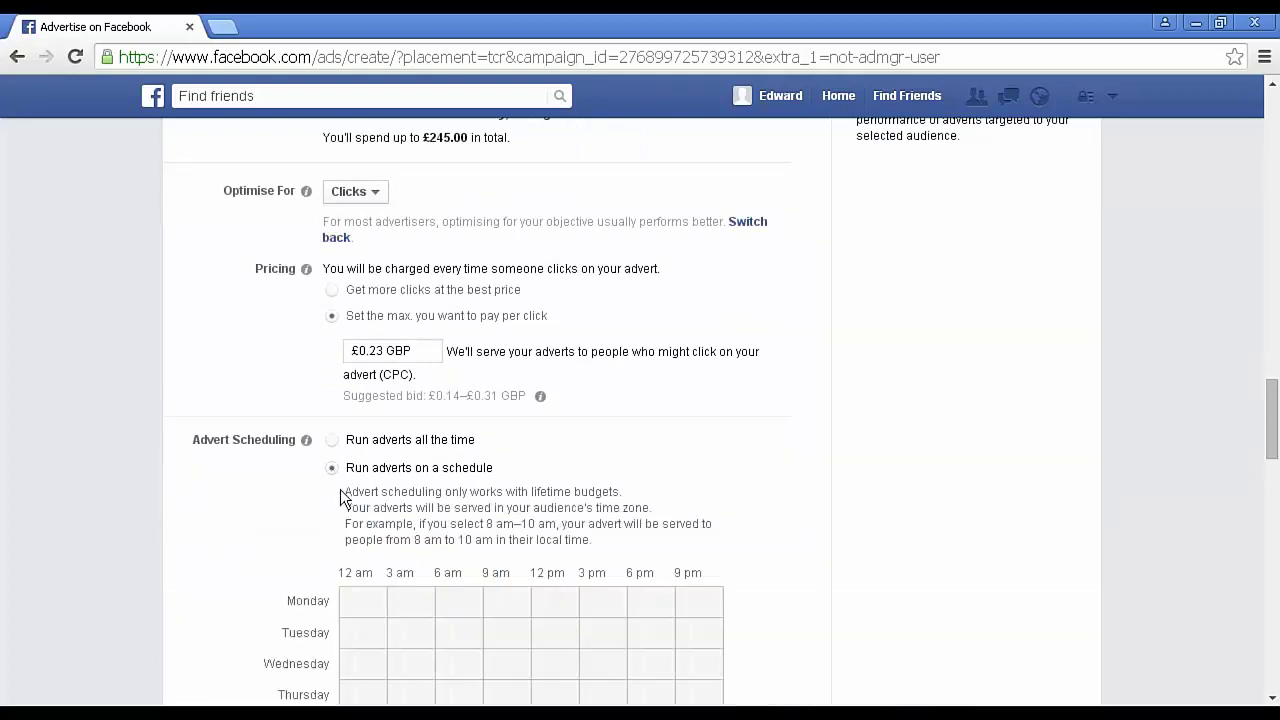
{"action": "scroll", "coordinate": [781, 536], "scroll_direction": "down", "scroll_amount": 2}
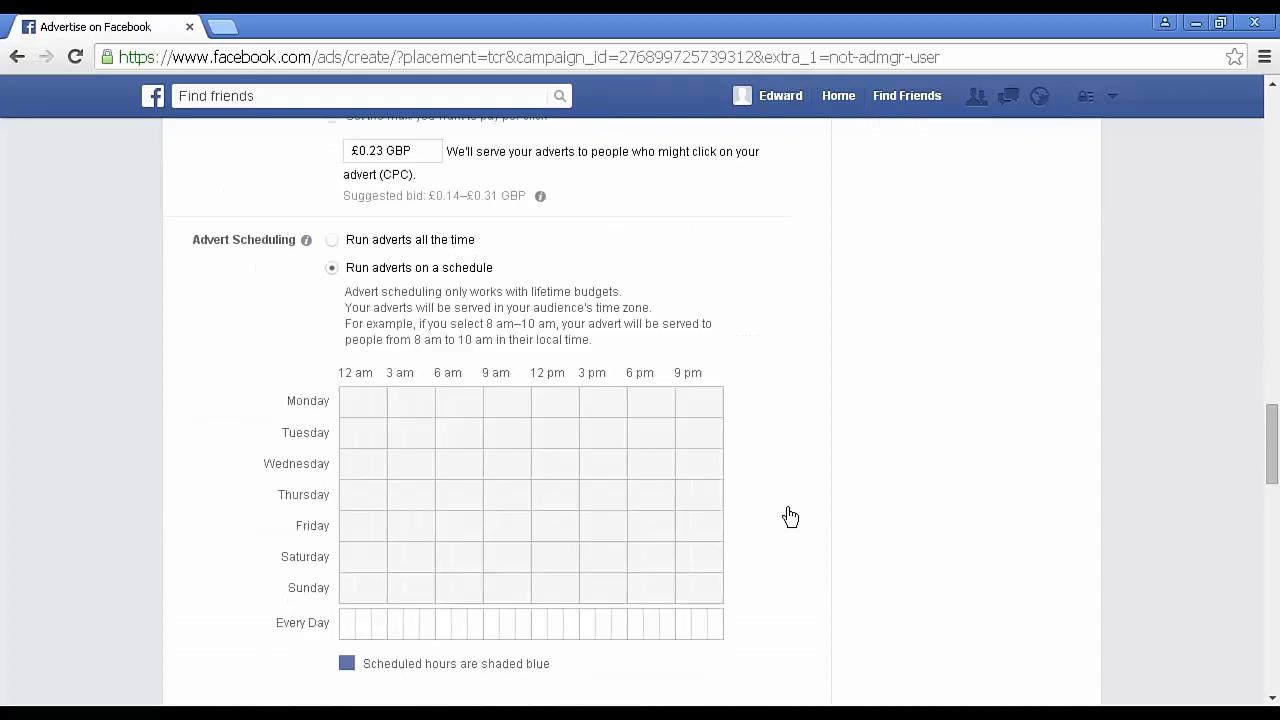